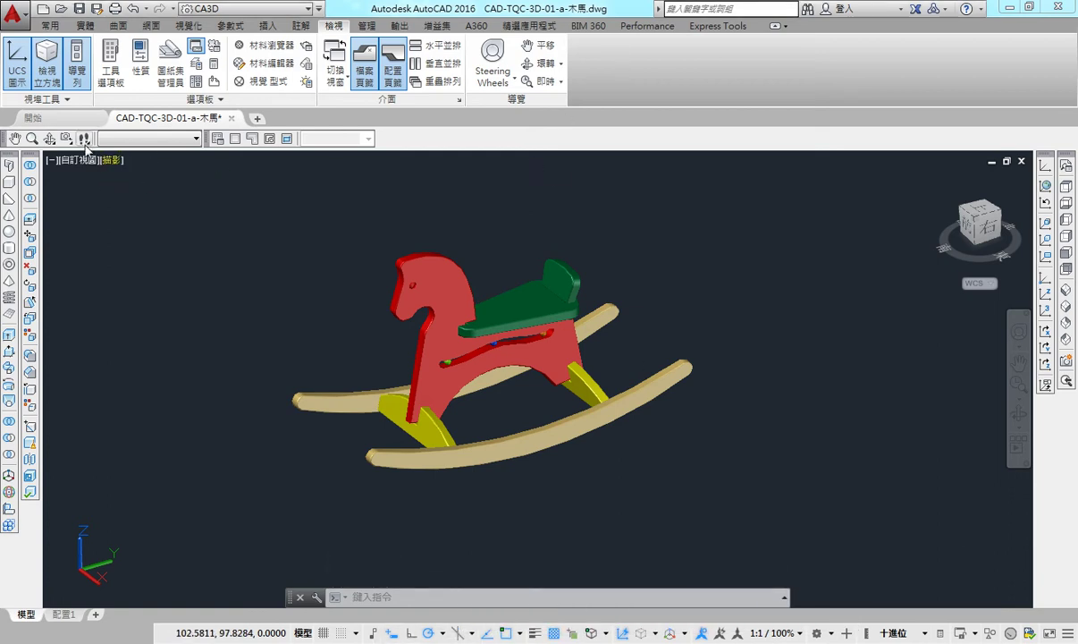
- Choose 3DFLY from the Walk/Fly flyout to begin flying through the rocking horse
left_click_drag(86, 141, 87, 158)
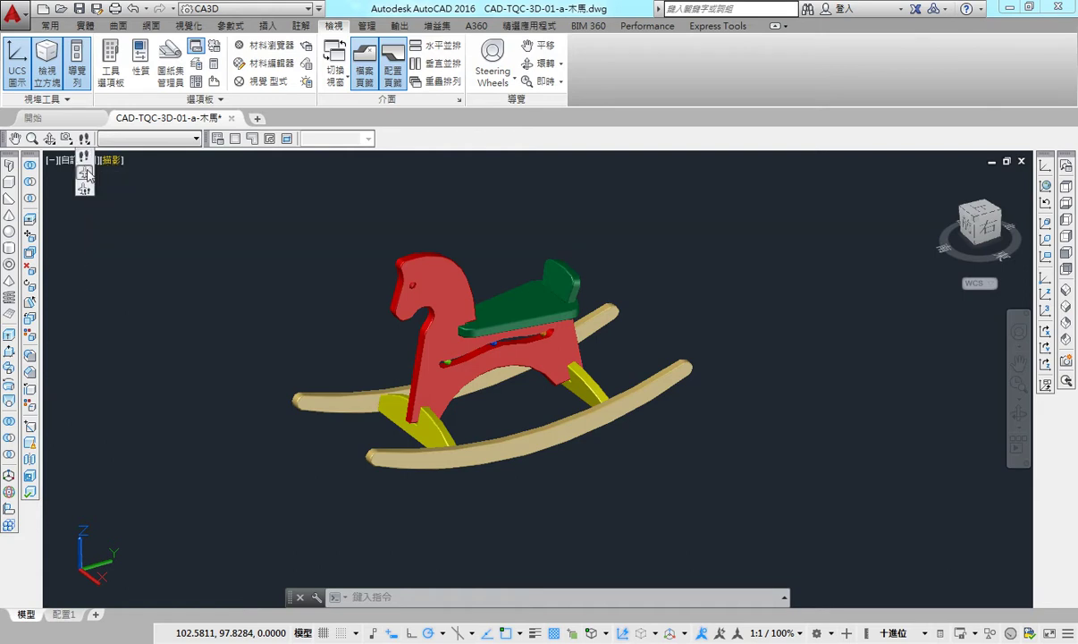
left_click_drag(87, 173, 87, 171)
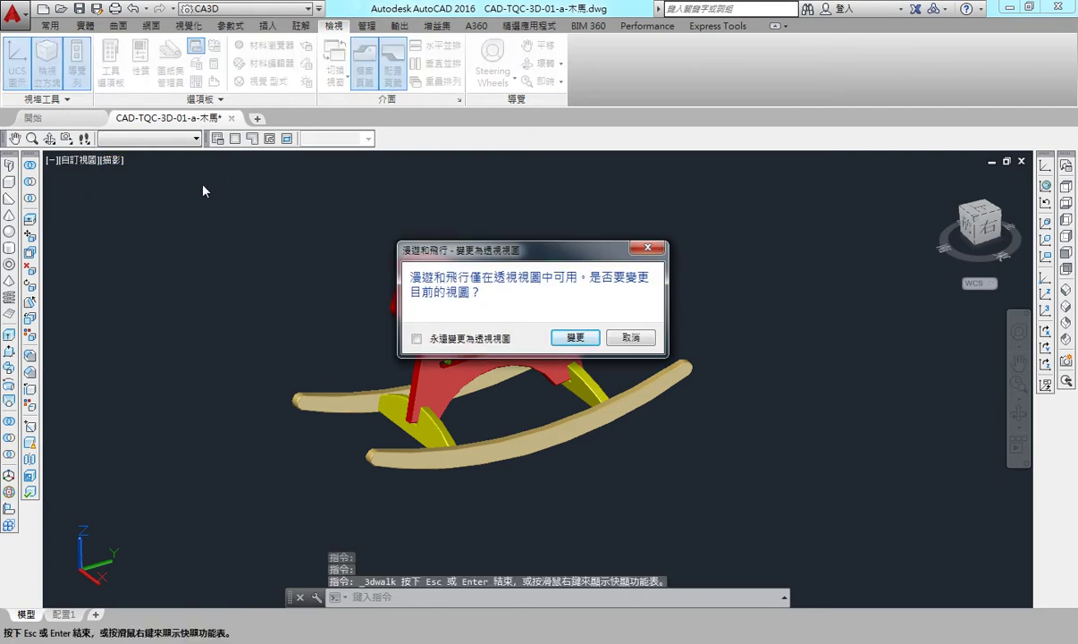
- Cancel the change-to-perspective prompt, keeping the rocking horse in its original view
left_click_drag(617, 250, 619, 251)
left_click(641, 341)
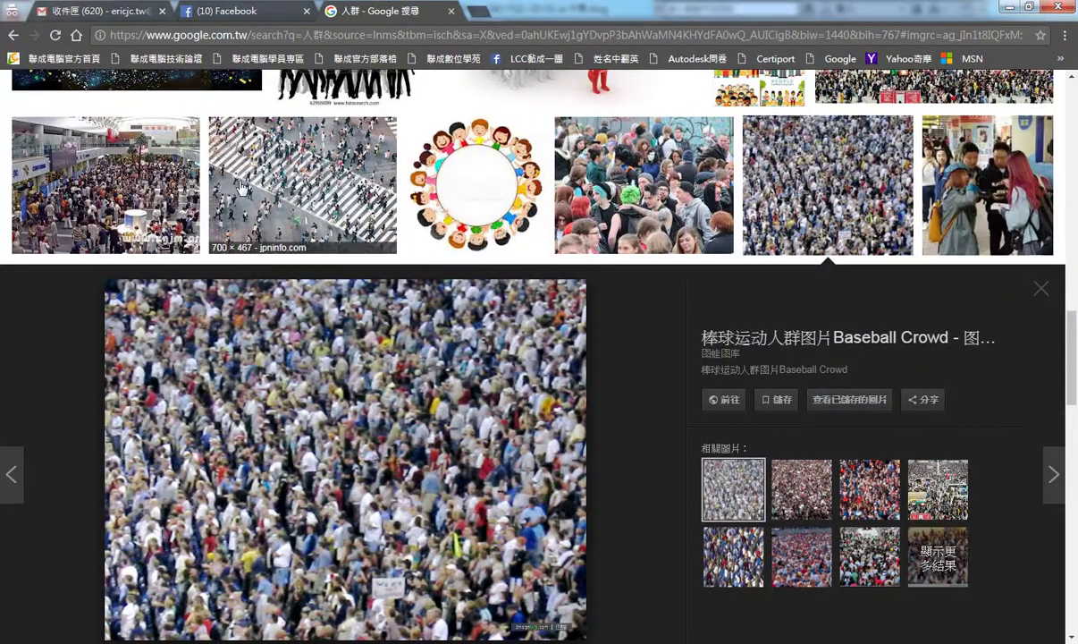
- Replace the crowd image search with a search for 'BOX'
scroll(277, 154, "up", 5)
scroll(277, 154, "up", 5)
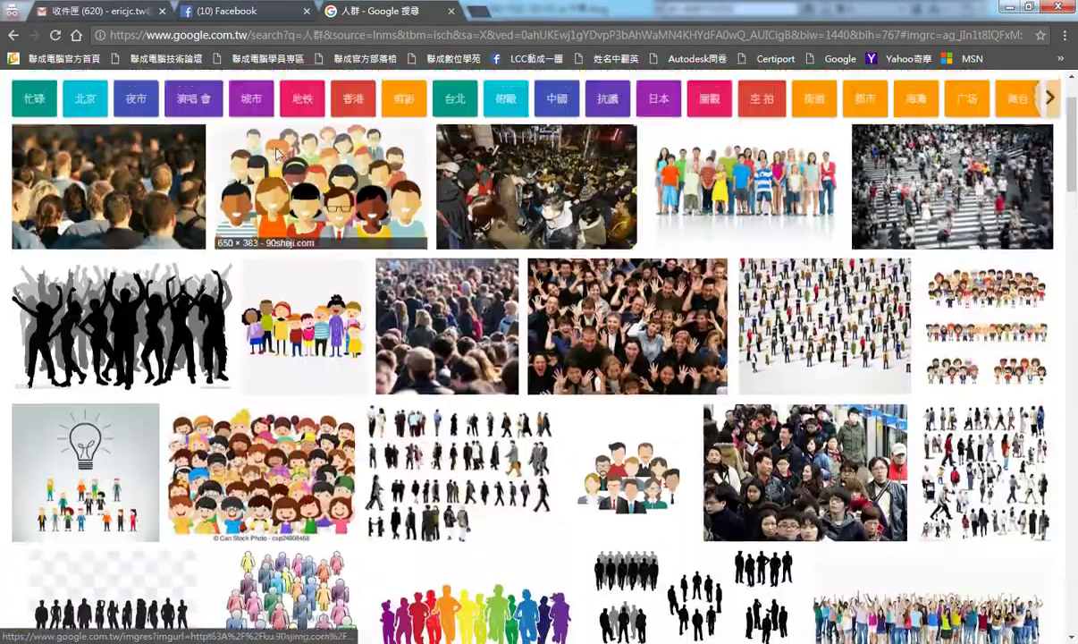
scroll(277, 154, "up", 1)
double_click(256, 108)
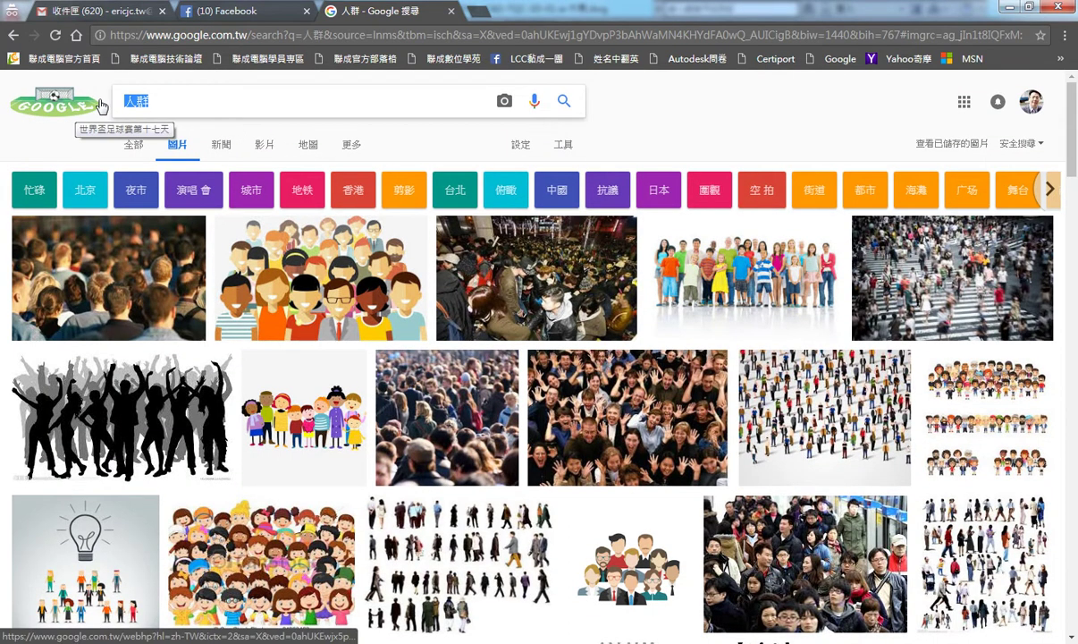
type("BO")
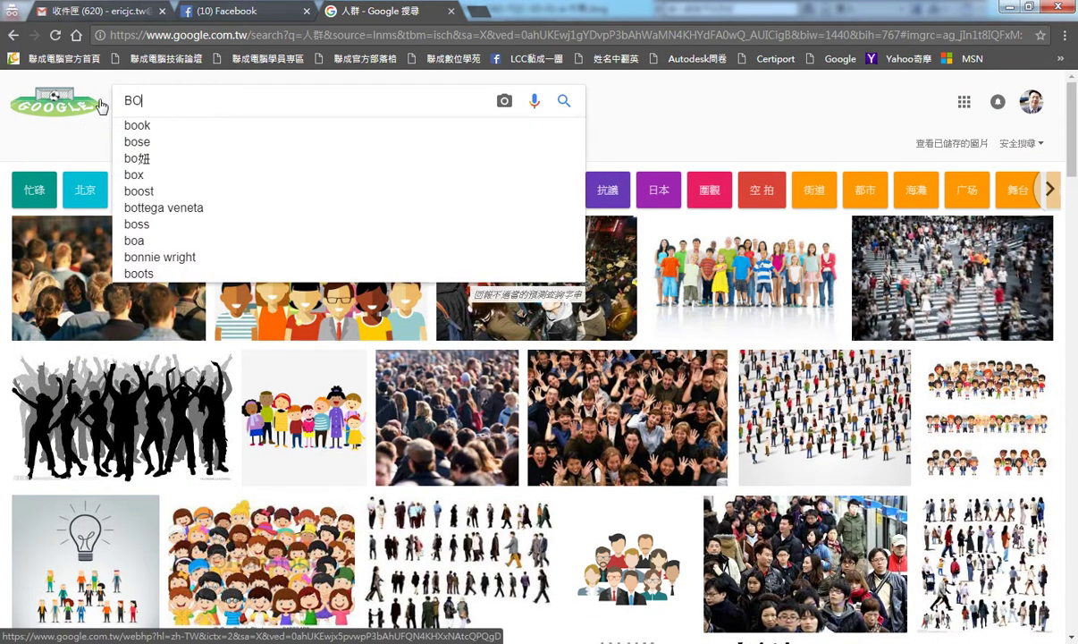
type("X")
key("Return")
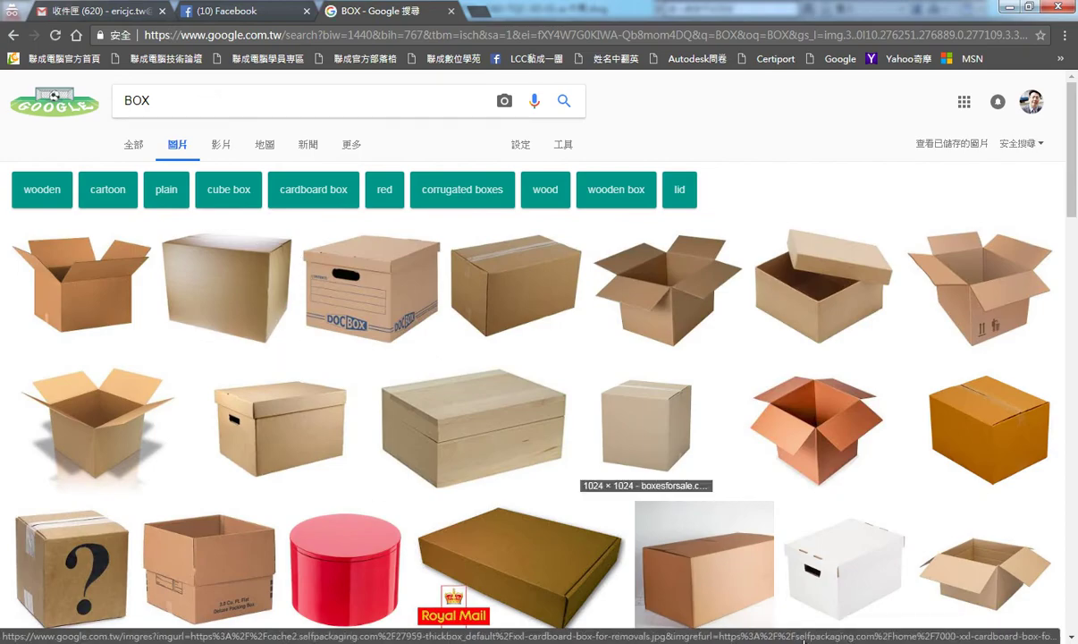
- Look over the BOX results, then refine the query to 'BOX 3D'
scroll(823, 474, "down", 3)
scroll(438, 469, "down", 5)
scroll(438, 393, "down", 4)
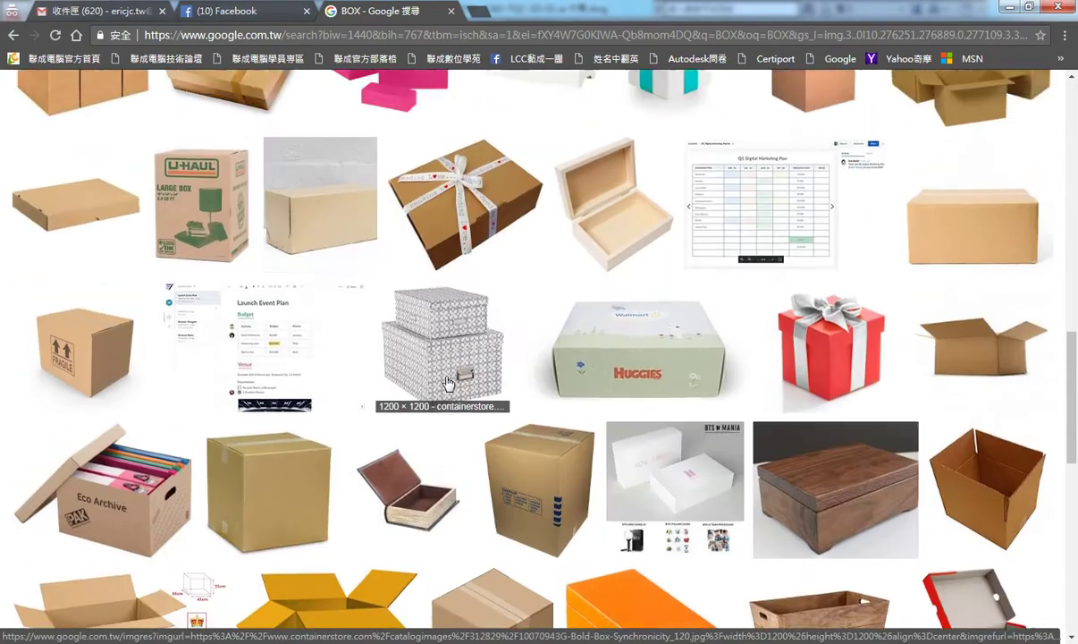
scroll(385, 199, "up", 10)
scroll(269, 152, "up", 2)
left_click(181, 101)
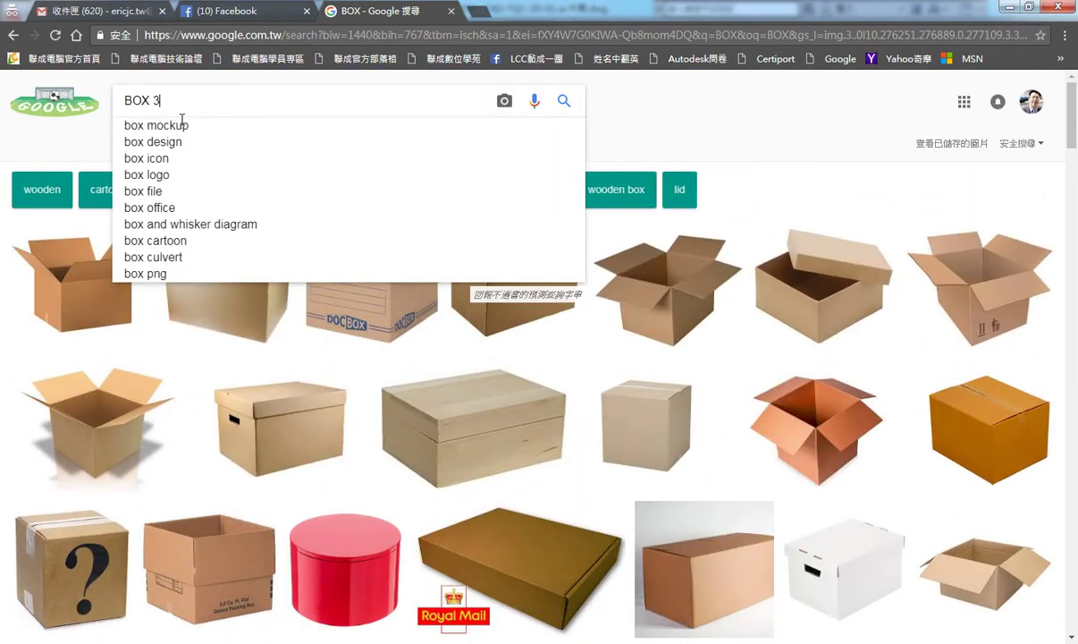
type("D")
key("Return")
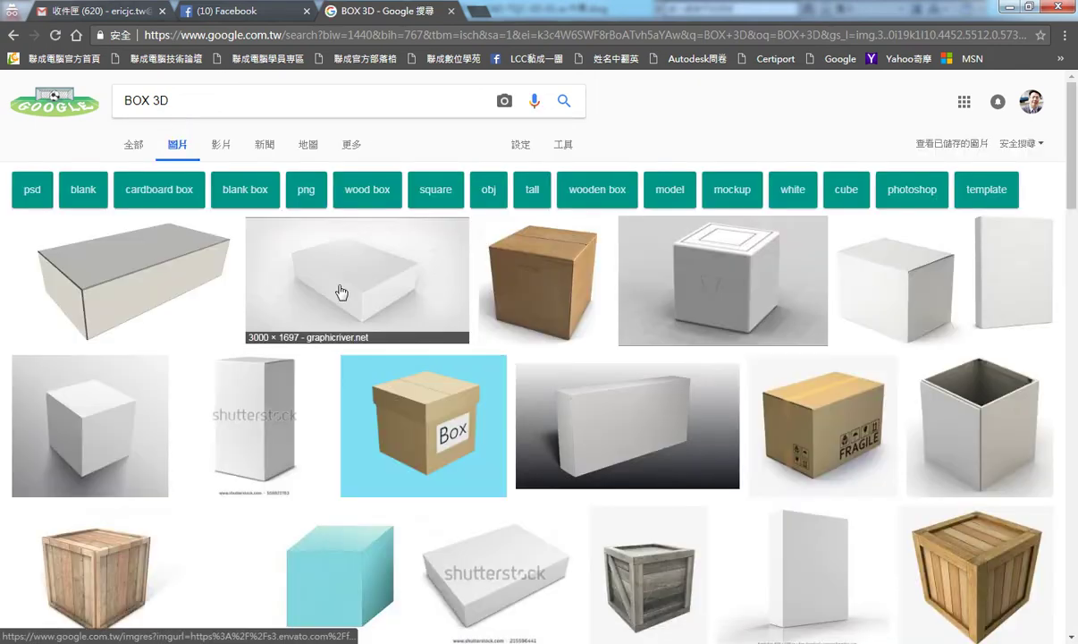
scroll(425, 244, "down", 3)
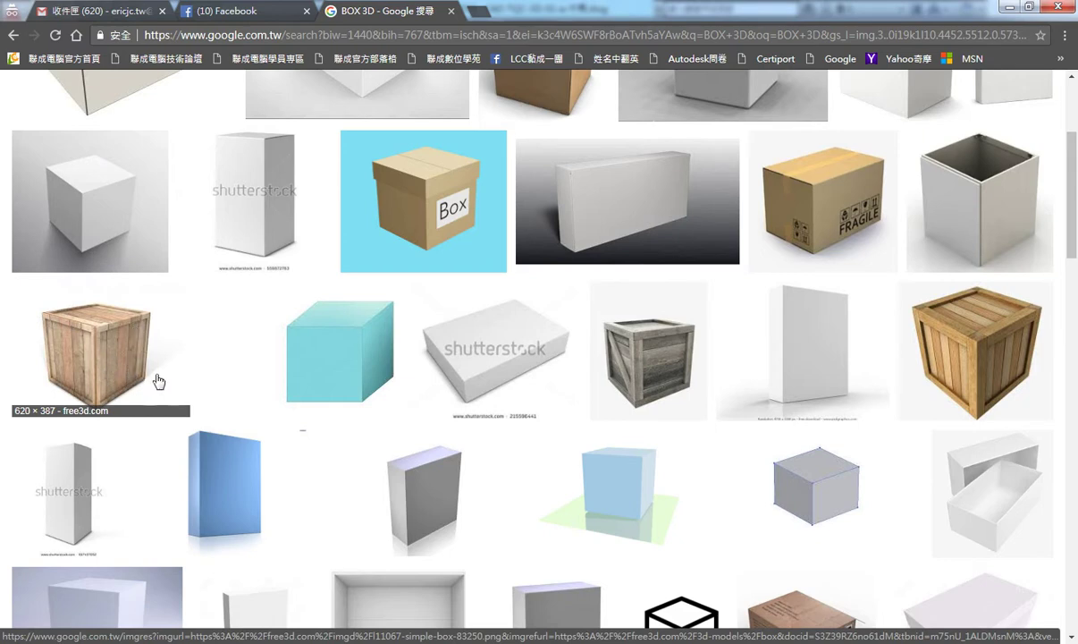
scroll(158, 382, "up", 1)
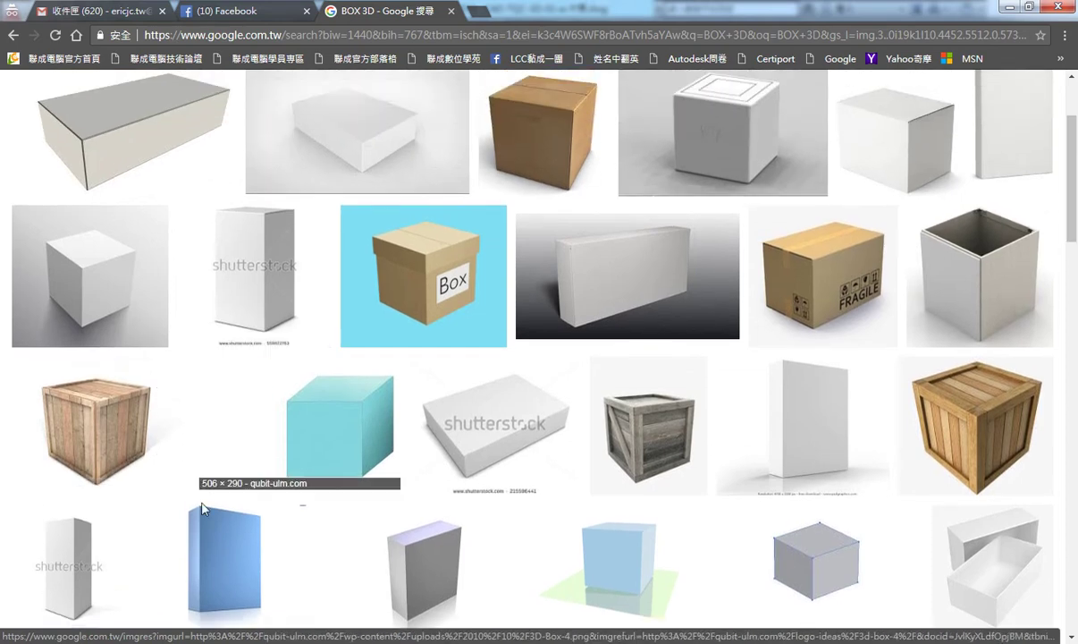
- Scroll the BOX 3D results, then minimize the browser to return to the drawing
scroll(170, 420, "down", 1)
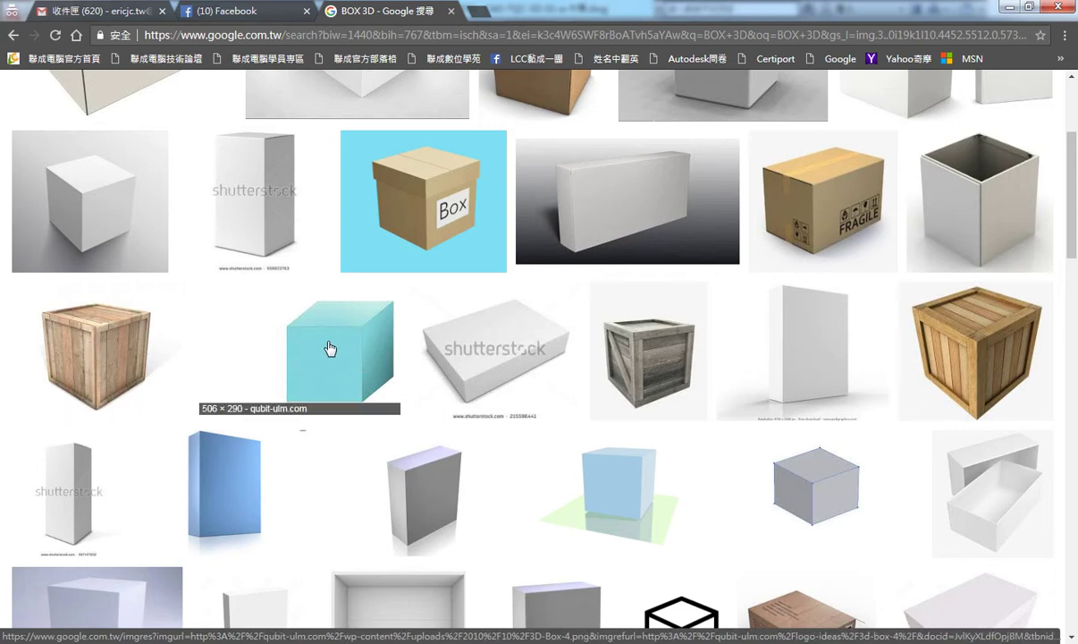
left_click(1013, 7)
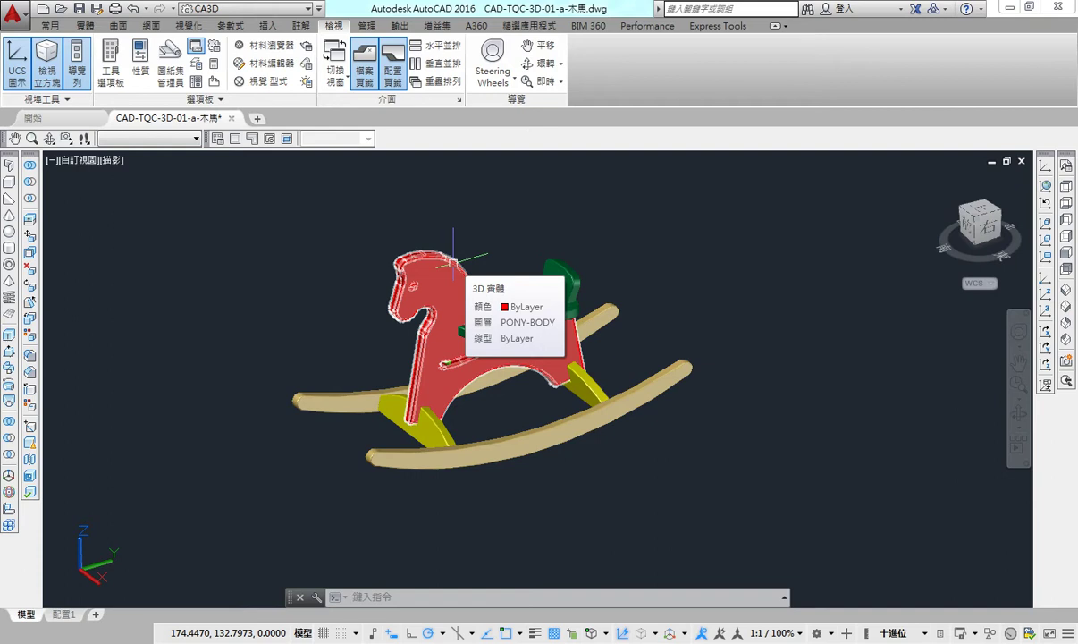
- Launch 3DWALK from the navigation toolbar on the rocking-horse model
left_click(84, 138)
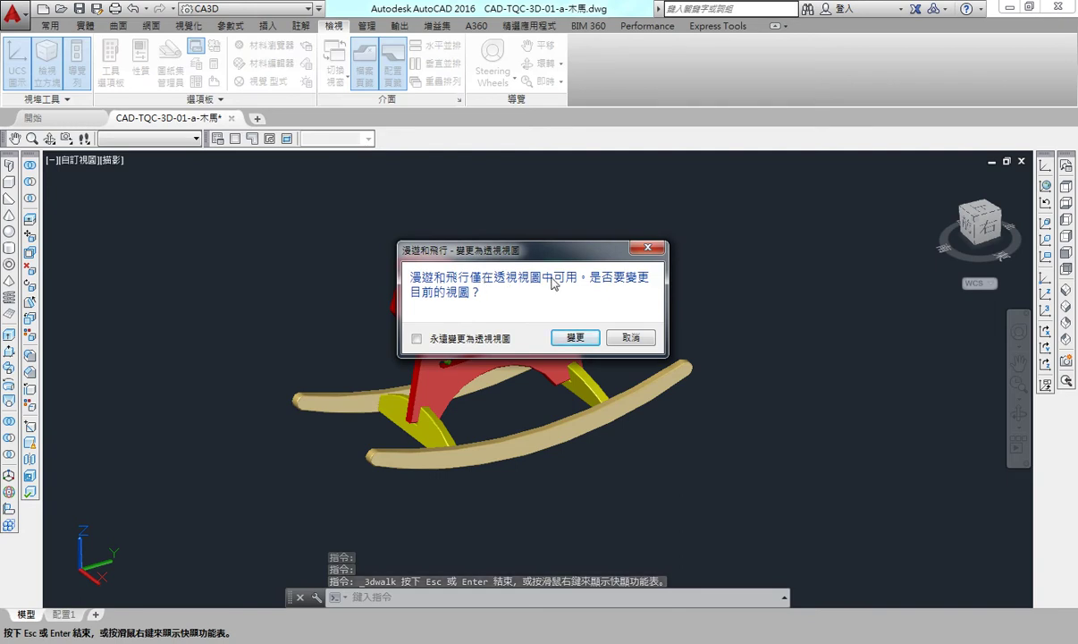
- Accept the switch to a perspective view so walk mode starts
left_click(578, 338)
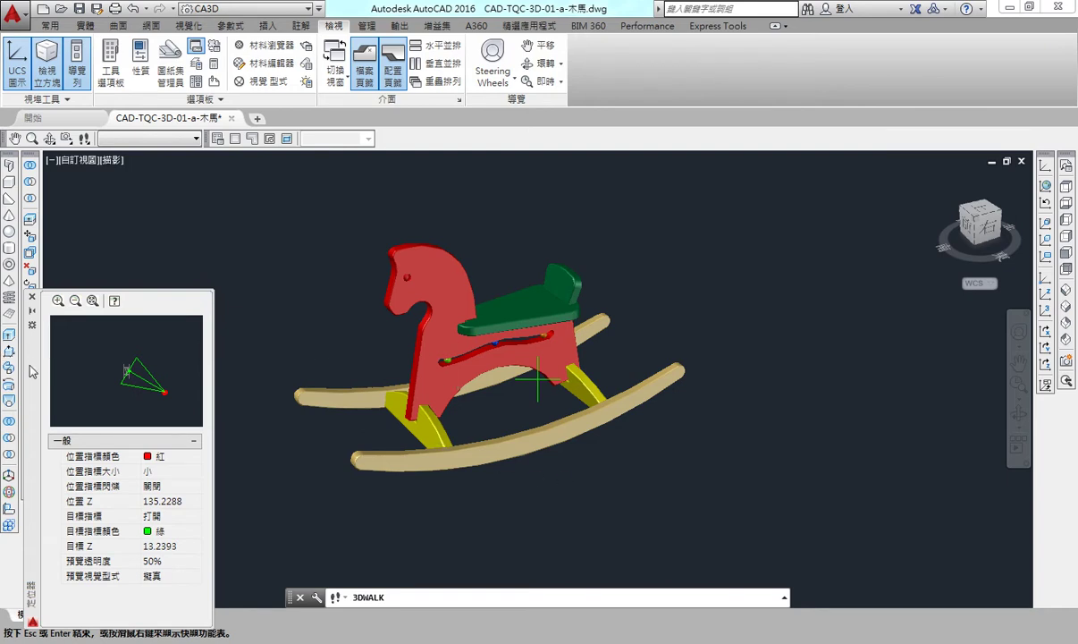
- Drag the Position Locator palette higher and to the right
left_click_drag(33, 370, 53, 266)
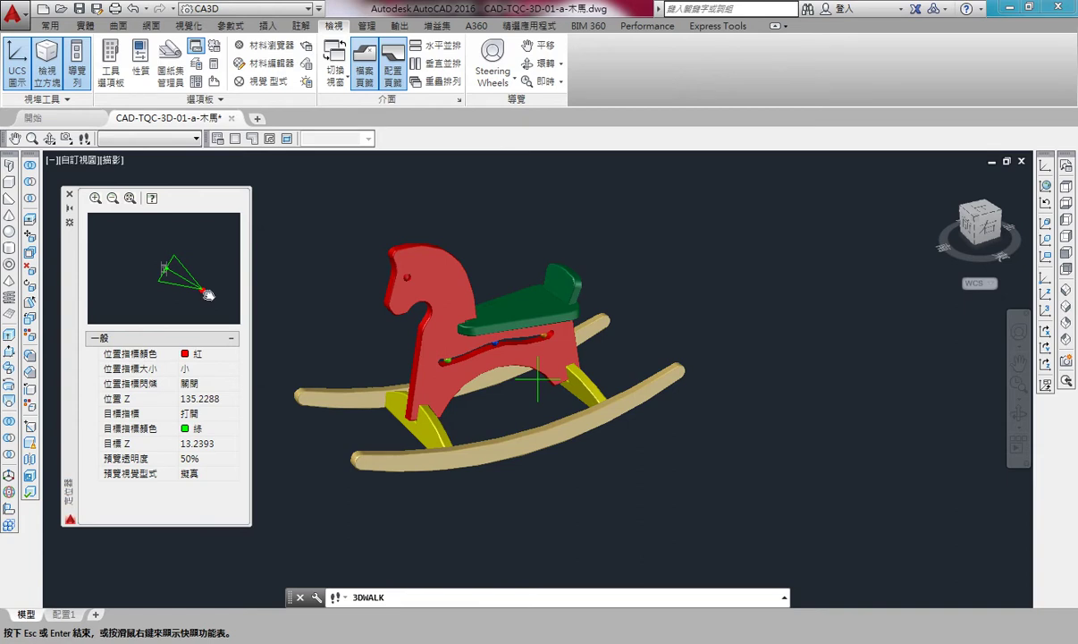
- Move the camera across the horse and swing its target in the Position Locator preview
left_click_drag(204, 294, 135, 289)
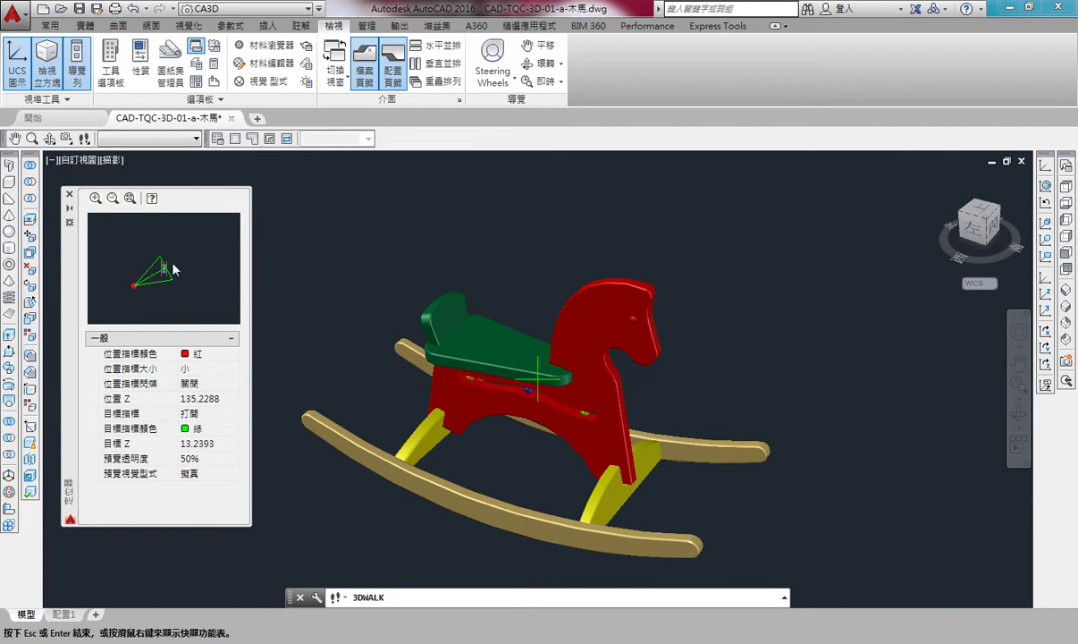
mouse_move(164, 263)
left_mouse_down()
mouse_move(176, 280)
mouse_move(128, 289)
mouse_move(207, 305)
mouse_move(201, 294)
left_mouse_up()
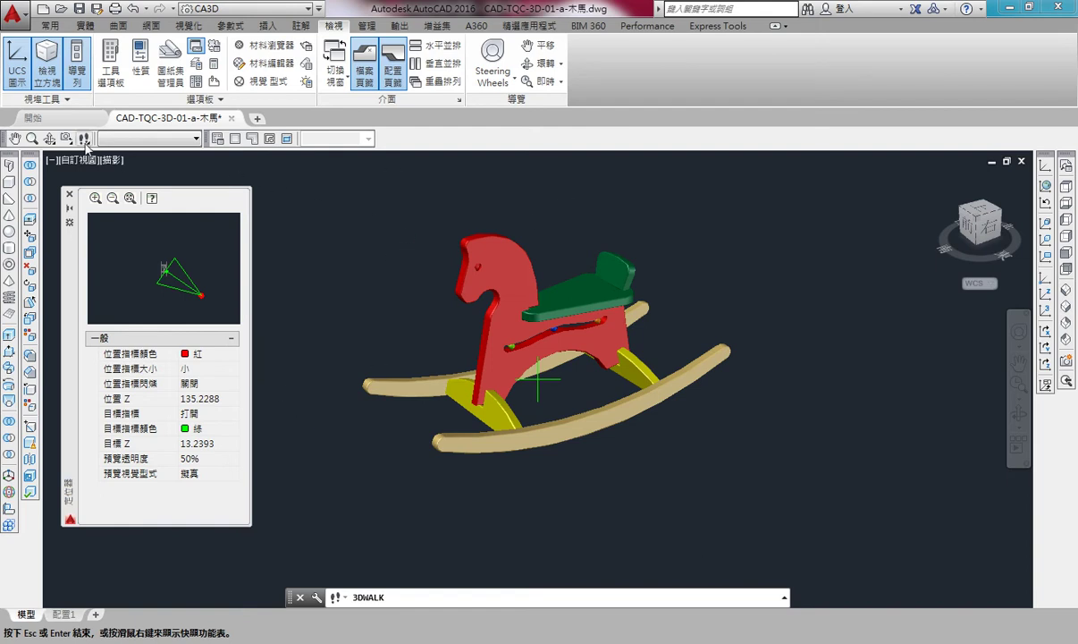
- Turn the view and walk forward, back and sideways until the horse is framed again
left_click_drag(382, 334, 594, 432)
key("Up")
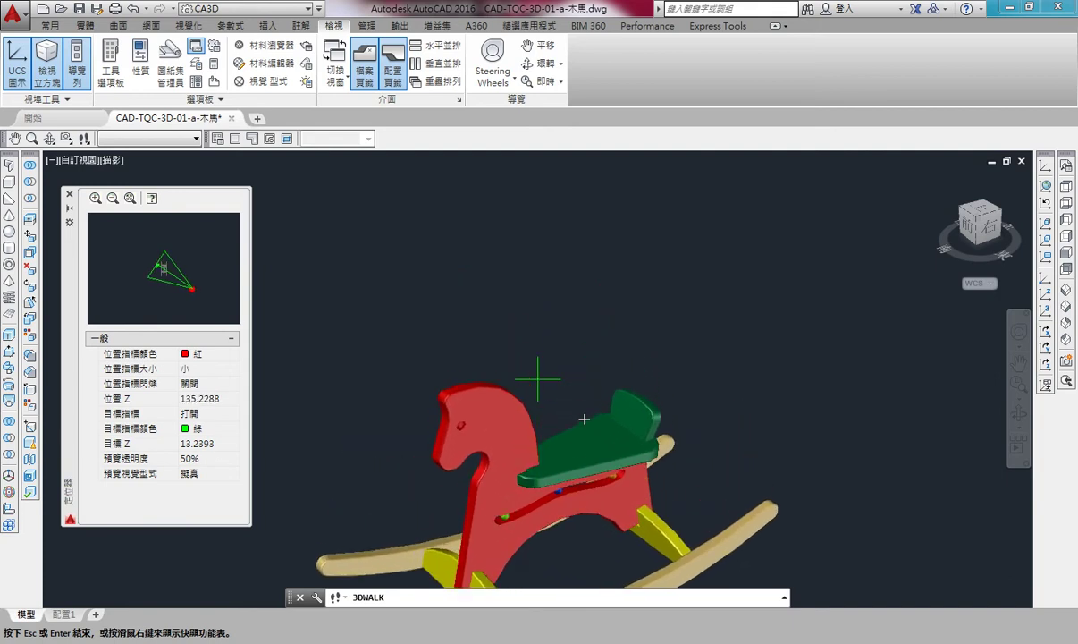
key("Down")
key("Left")
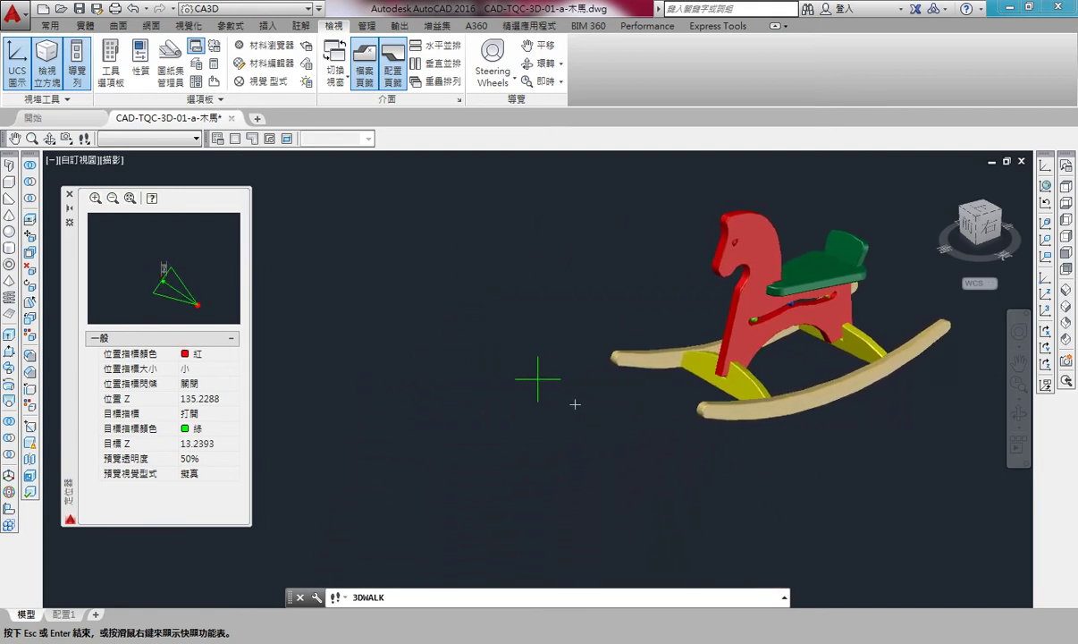
key("Right")
key("Left")
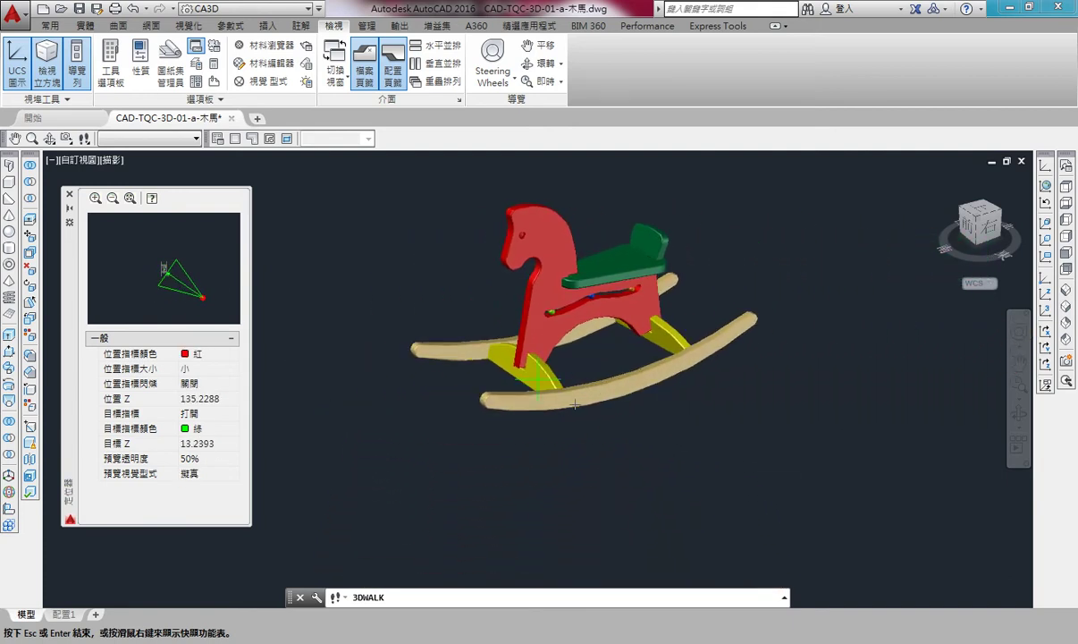
key("Right")
key("Down")
key("Right")
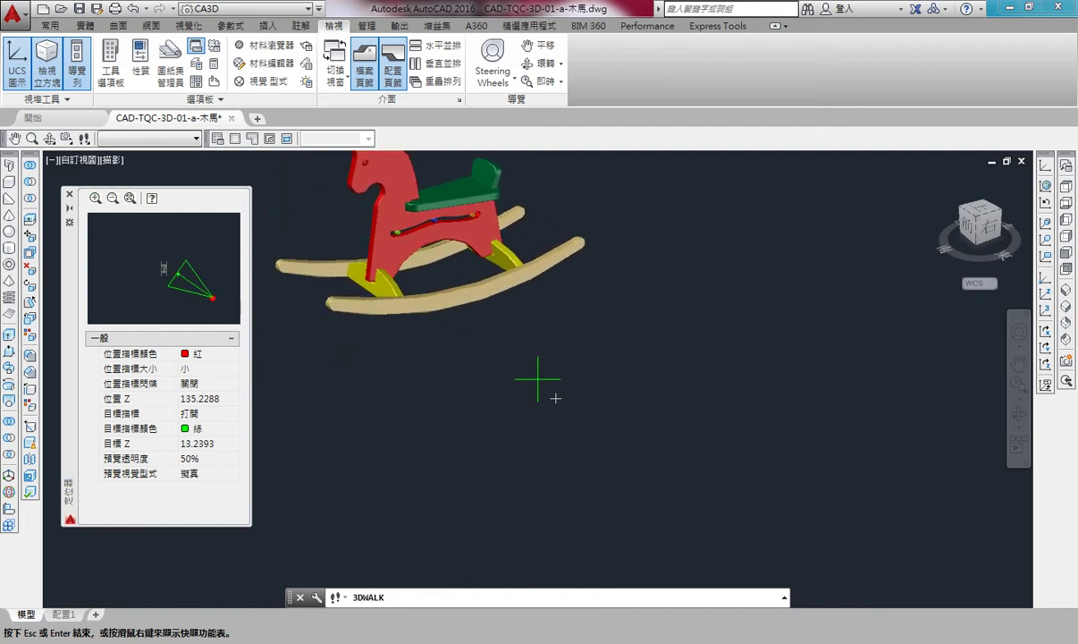
key("Left")
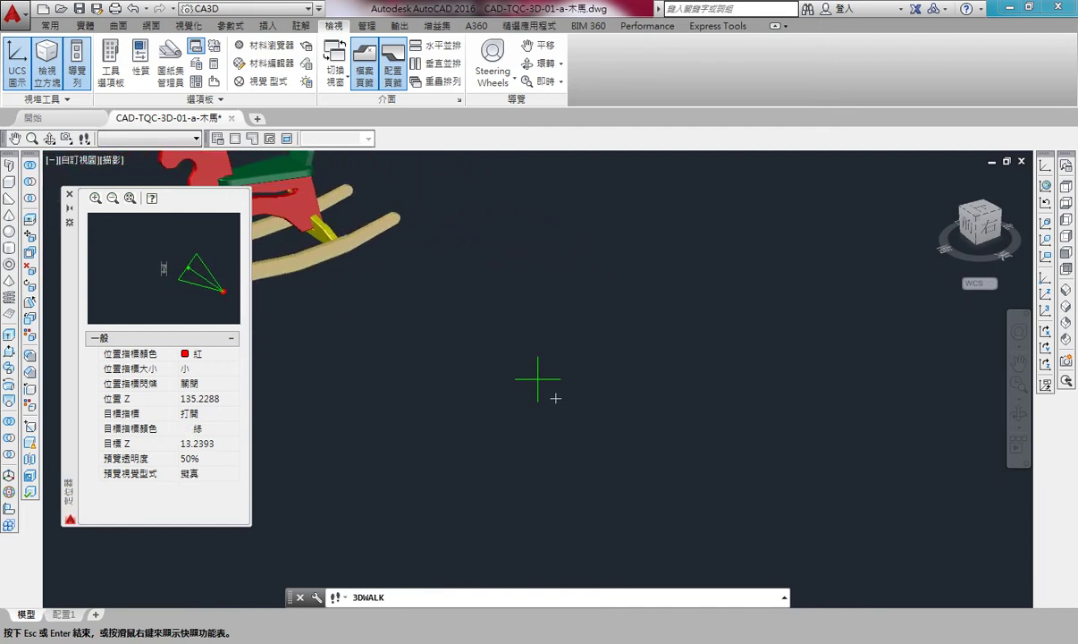
key("Down")
key("Up")
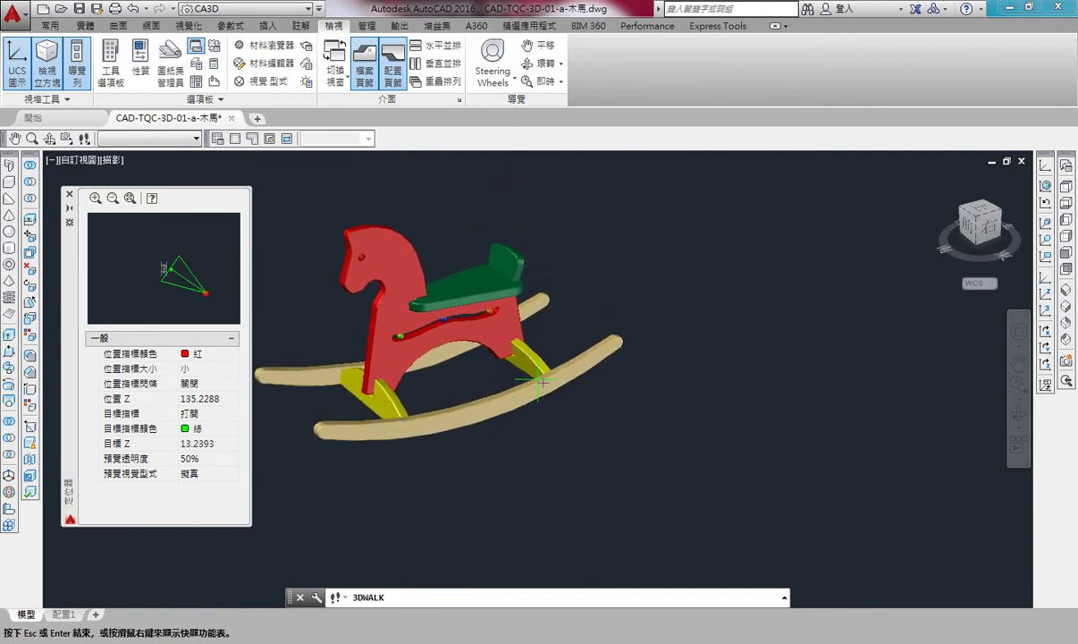
- Tilt and turn the walk view until Target Z reads 38.2676
left_click_drag(486, 352, 490, 333)
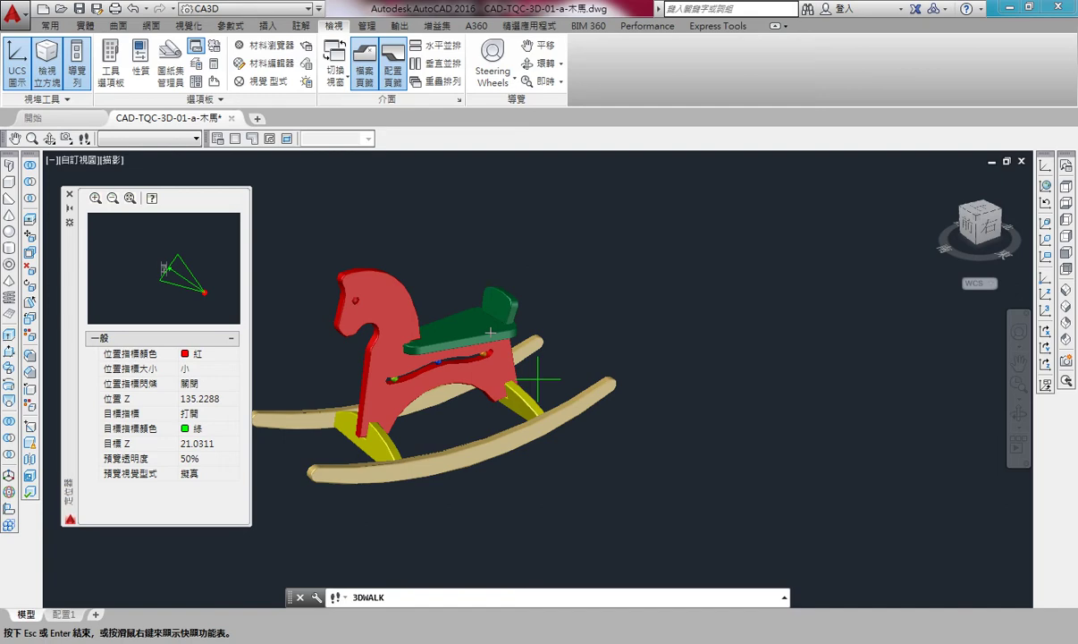
mouse_move(453, 409)
left_mouse_down()
mouse_move(489, 248)
mouse_move(375, 374)
mouse_move(650, 465)
mouse_move(535, 410)
mouse_move(436, 510)
mouse_move(349, 419)
mouse_move(567, 426)
mouse_move(679, 405)
mouse_move(667, 421)
mouse_move(592, 401)
mouse_move(512, 399)
mouse_move(400, 356)
mouse_move(655, 324)
mouse_move(620, 386)
mouse_move(645, 428)
mouse_move(621, 371)
mouse_move(595, 391)
mouse_move(688, 388)
mouse_move(684, 378)
mouse_move(646, 384)
mouse_move(631, 349)
mouse_move(640, 389)
mouse_move(658, 360)
mouse_move(662, 394)
mouse_move(766, 425)
mouse_move(657, 412)
mouse_move(637, 361)
mouse_move(630, 378)
left_mouse_up()
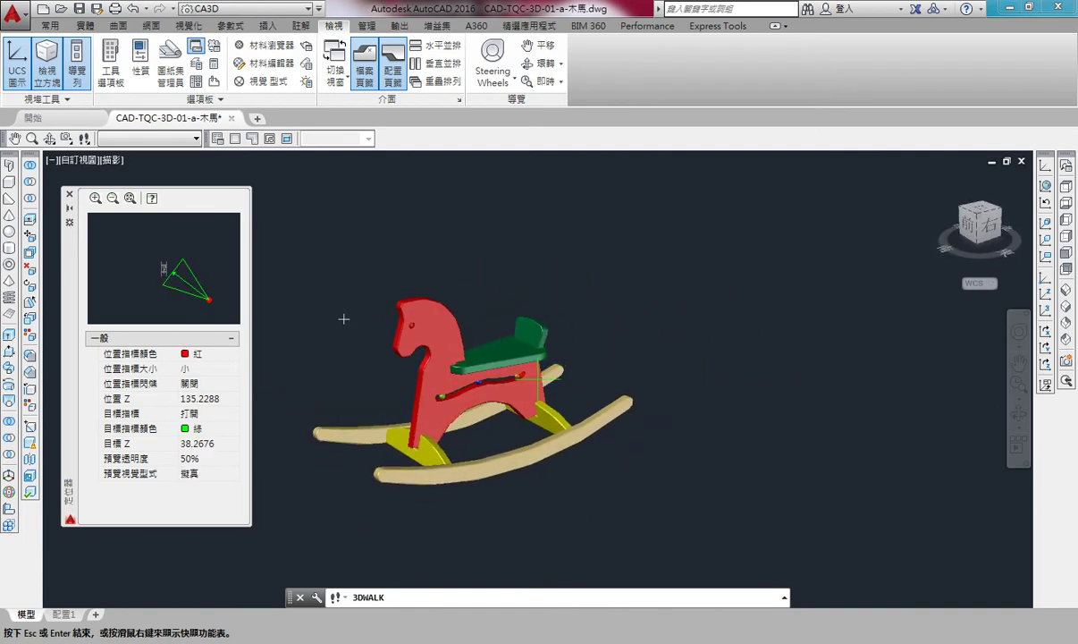
- Restart 3DWALK and walk toward the horse, back, then slightly closer again
left_click(84, 138)
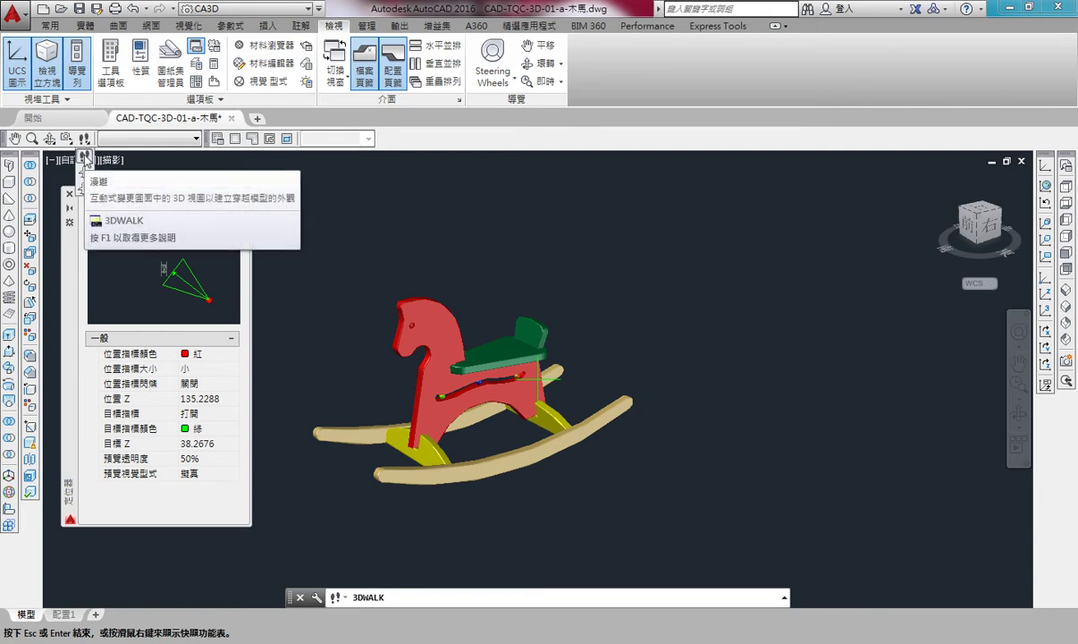
left_click(85, 158)
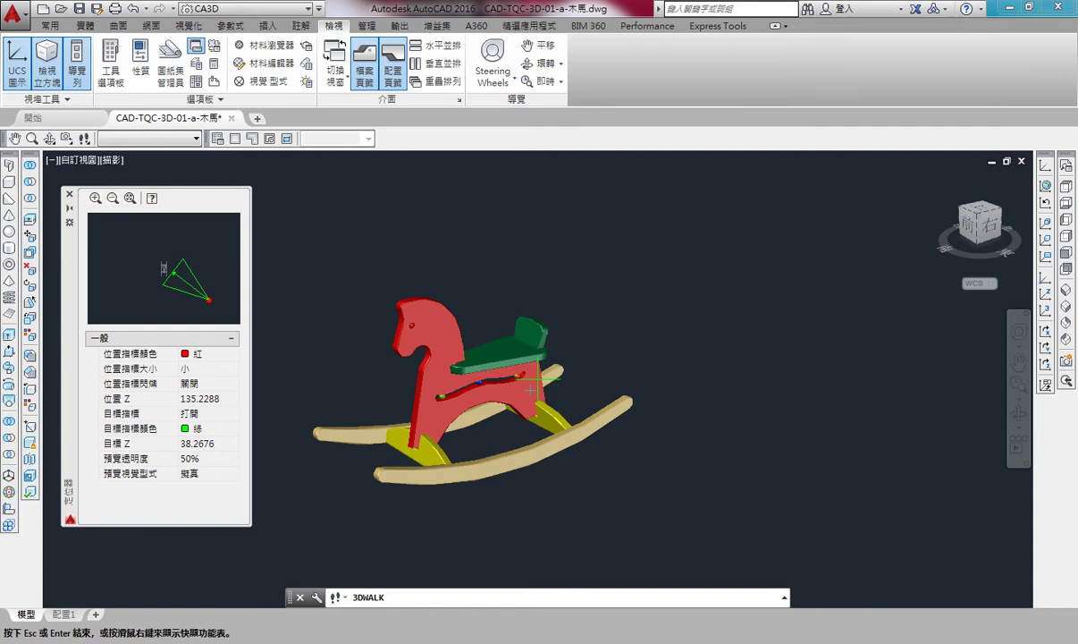
key("Up")
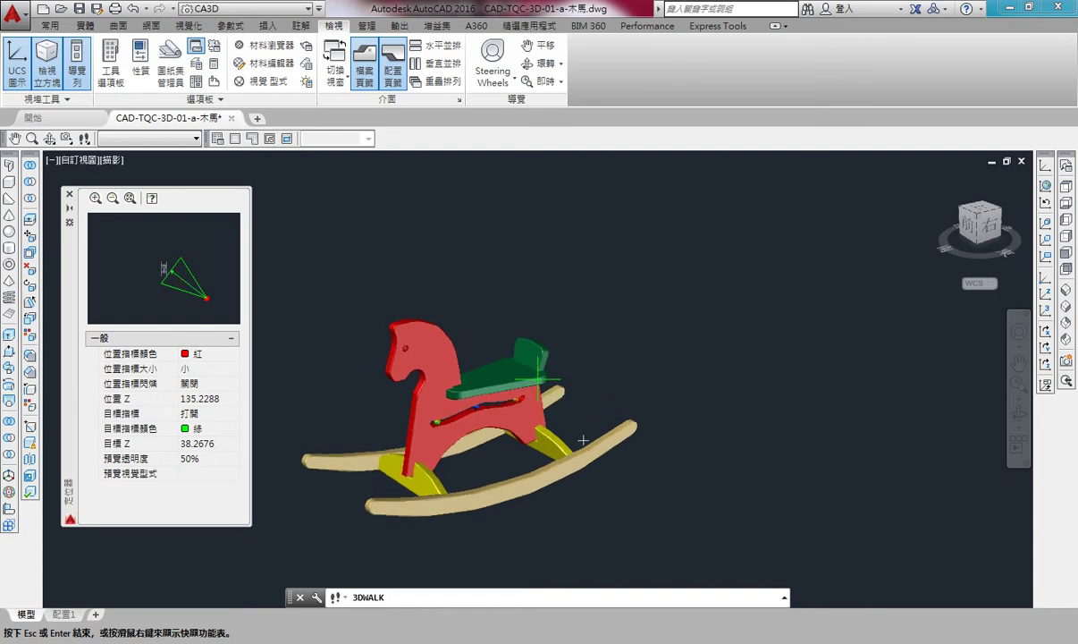
key("Down")
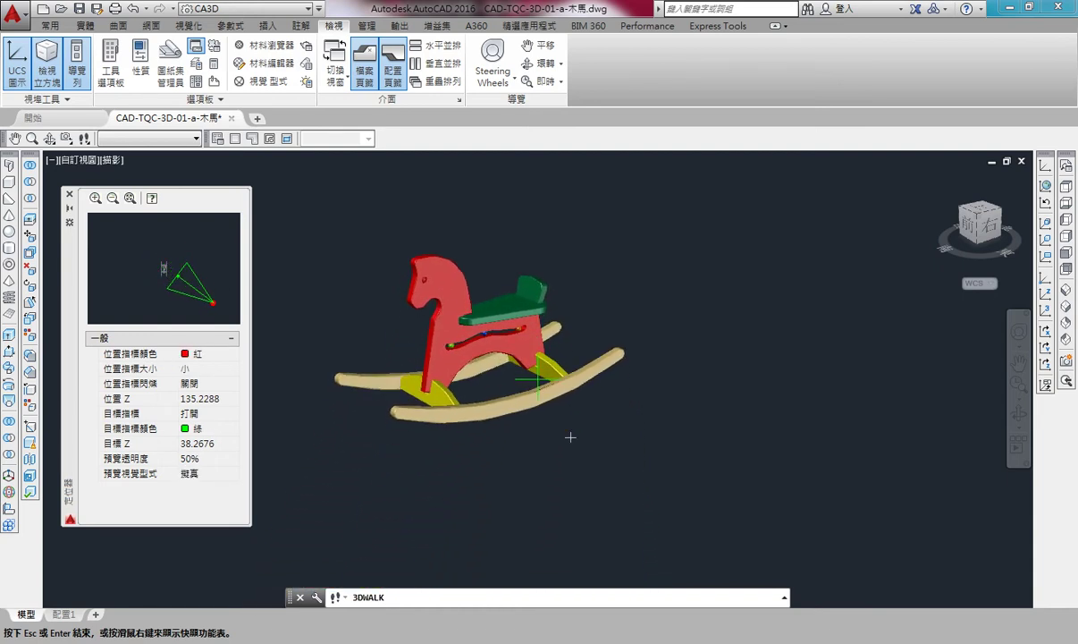
key("Up")
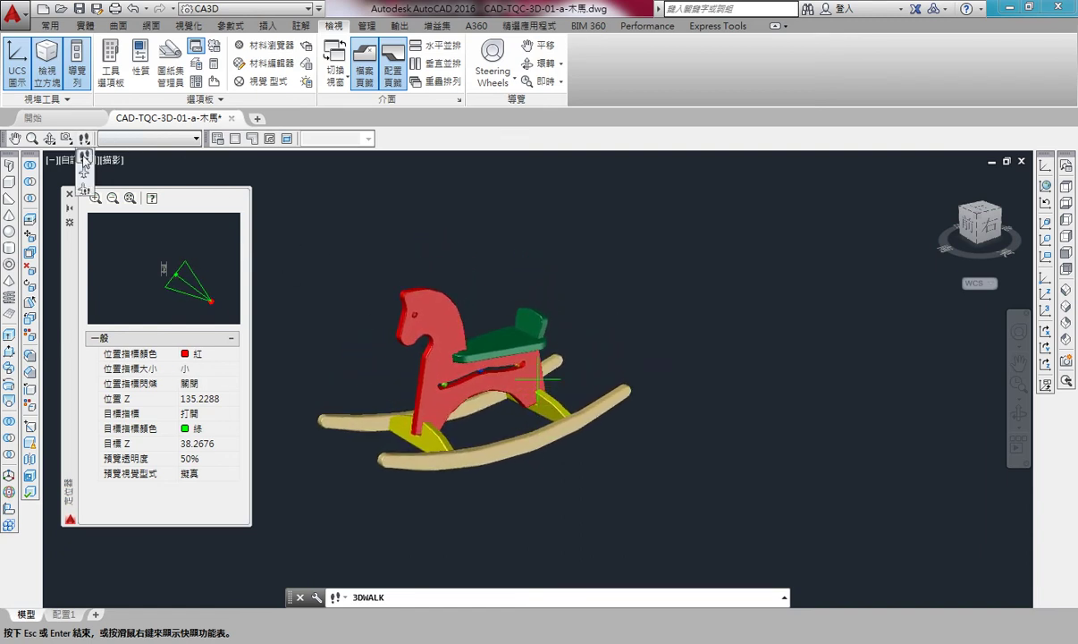
- End walk mode, switch to fly, and fly in toward the horse's body and rockers
left_click(69, 193)
key("f")
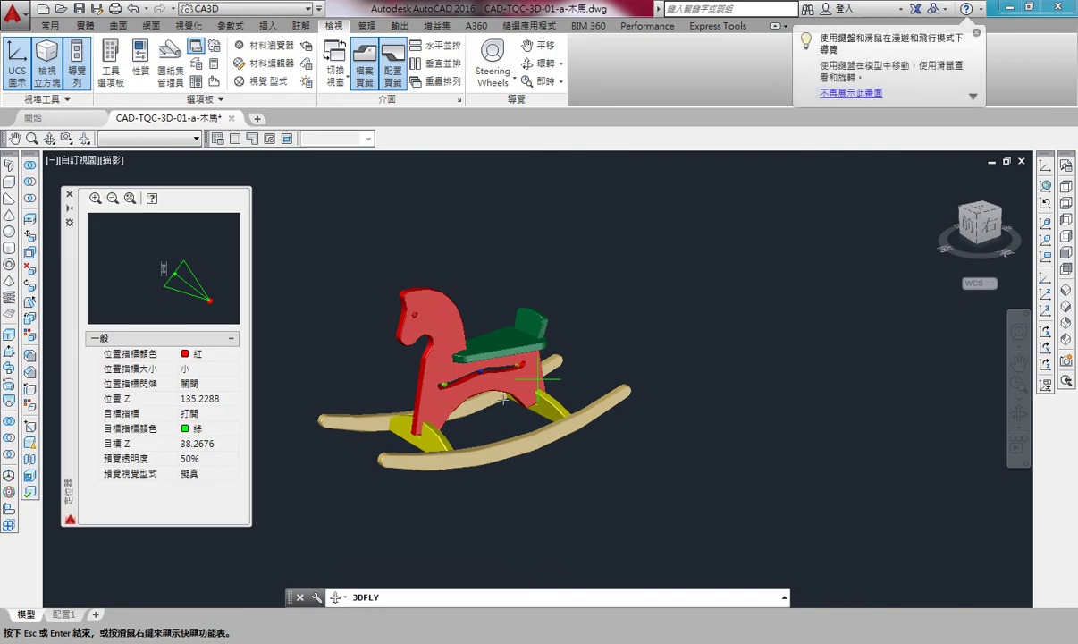
left_click_drag(507, 374, 503, 401)
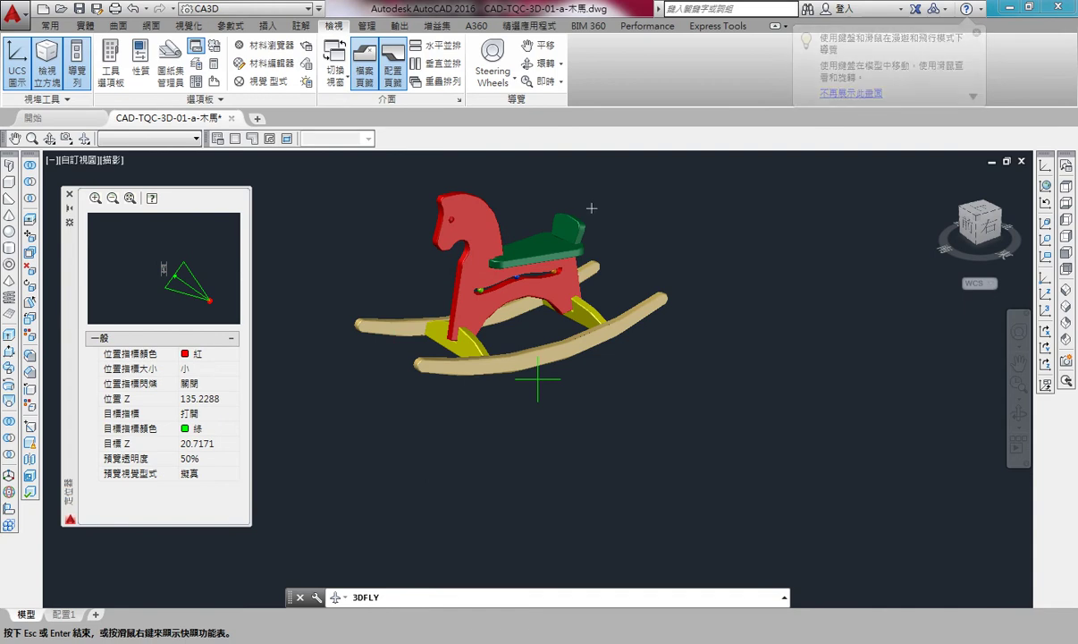
key("w")
key("w")
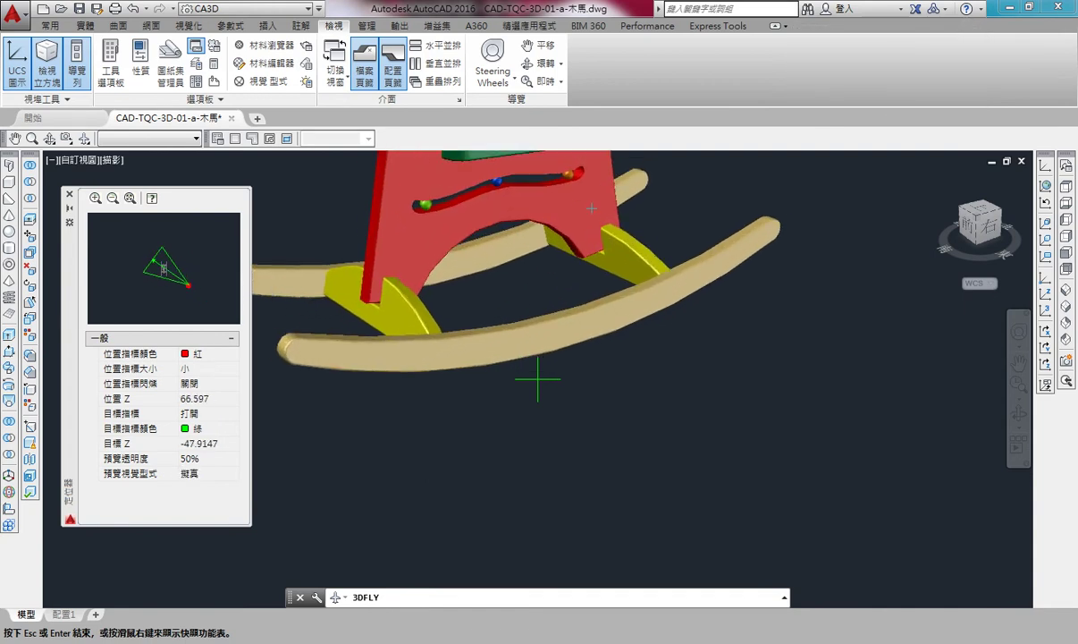
key("w")
left_click_drag(505, 220, 480, 262)
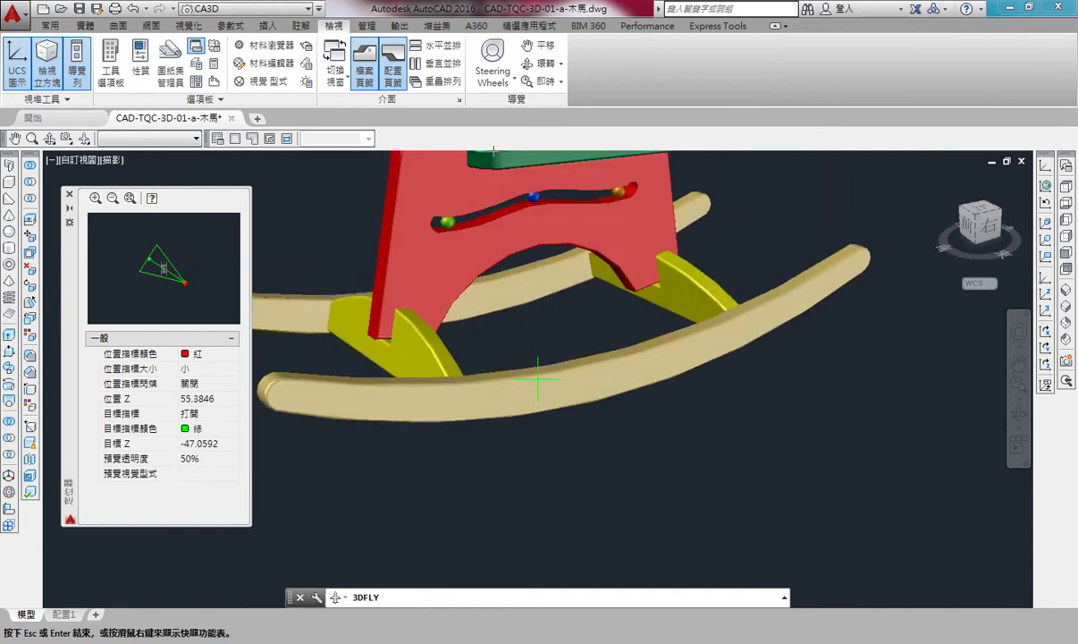
key("w")
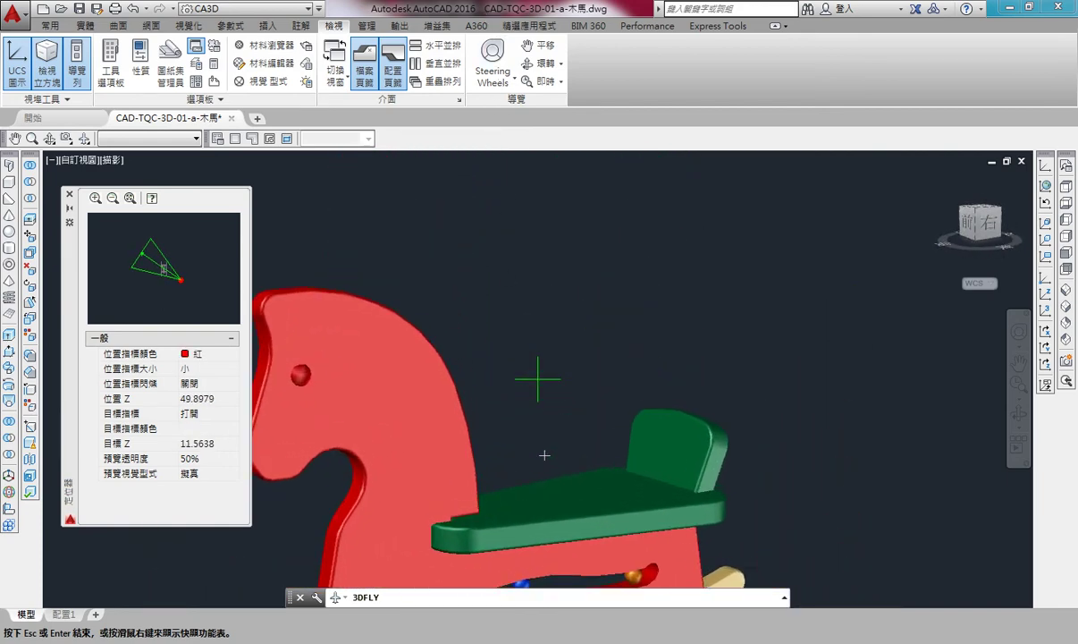
key("s")
key("s")
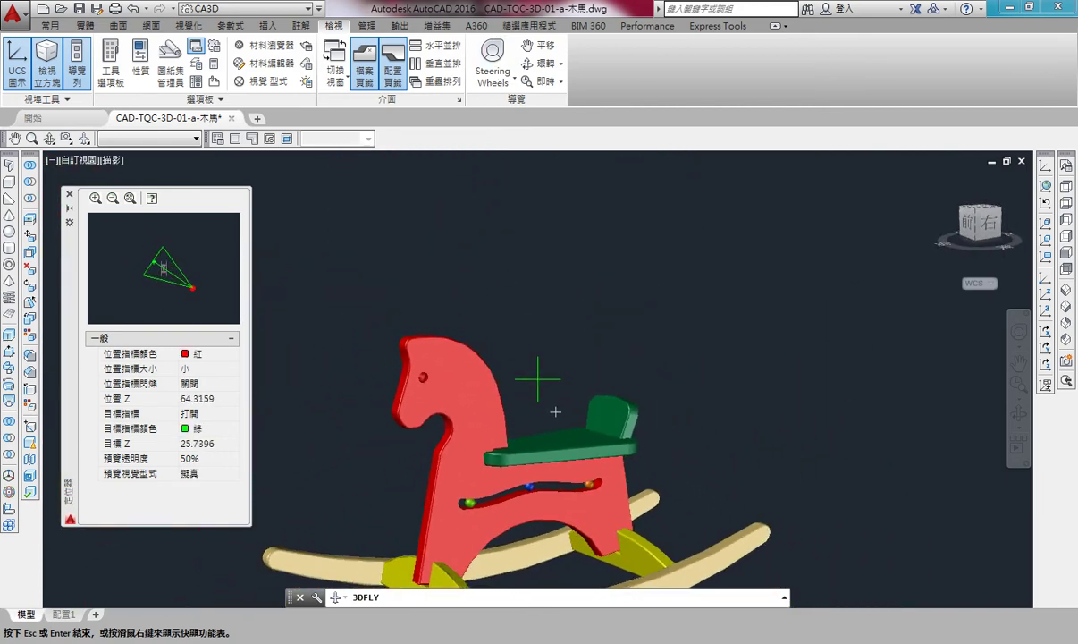
- Fly down onto the rocker, back out to frame the whole horse, then exit fly mode
mouse_move(555, 425)
left_mouse_down()
mouse_move(549, 511)
mouse_move(548, 470)
left_mouse_up()
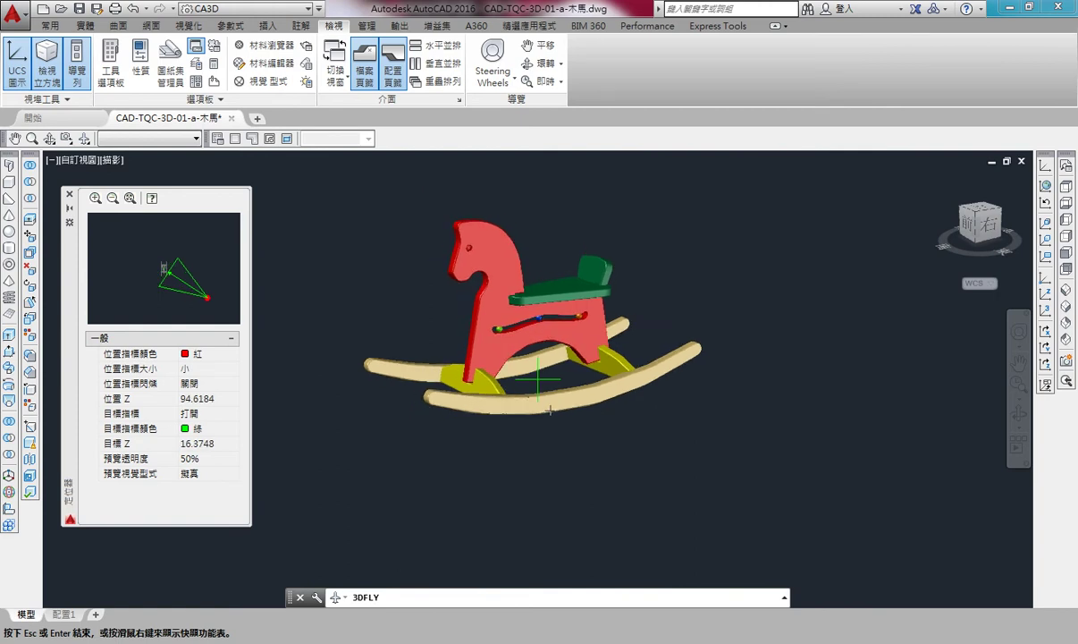
mouse_move(550, 409)
left_mouse_down()
mouse_move(539, 423)
mouse_move(568, 351)
mouse_move(632, 361)
mouse_move(572, 349)
mouse_move(545, 299)
mouse_move(535, 323)
mouse_move(540, 392)
left_mouse_up()
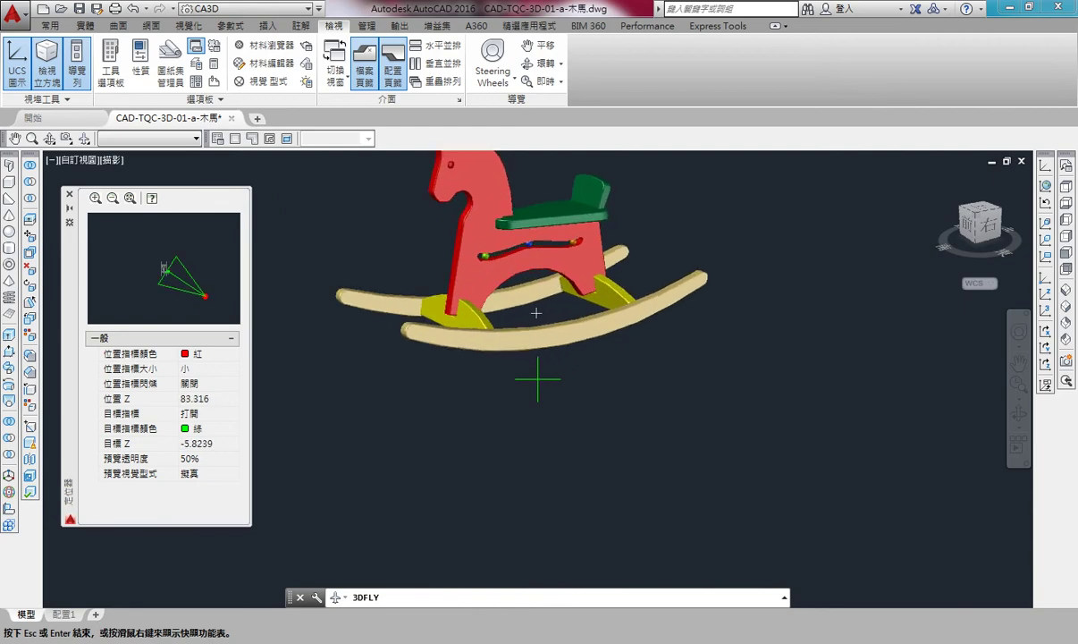
key("Up")
key("Up")
key("Up")
key("Up")
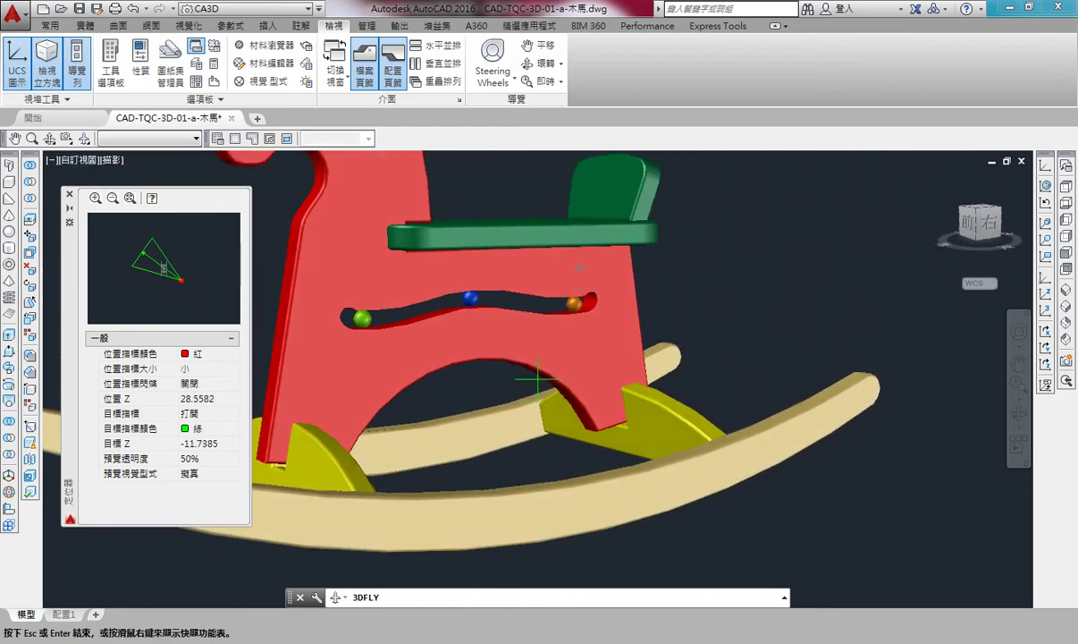
key("Up")
key("Up")
key("Up")
key("Up")
key("Up")
key("Up")
mouse_move(579, 267)
left_mouse_down()
mouse_move(570, 192)
mouse_move(565, 340)
left_mouse_up()
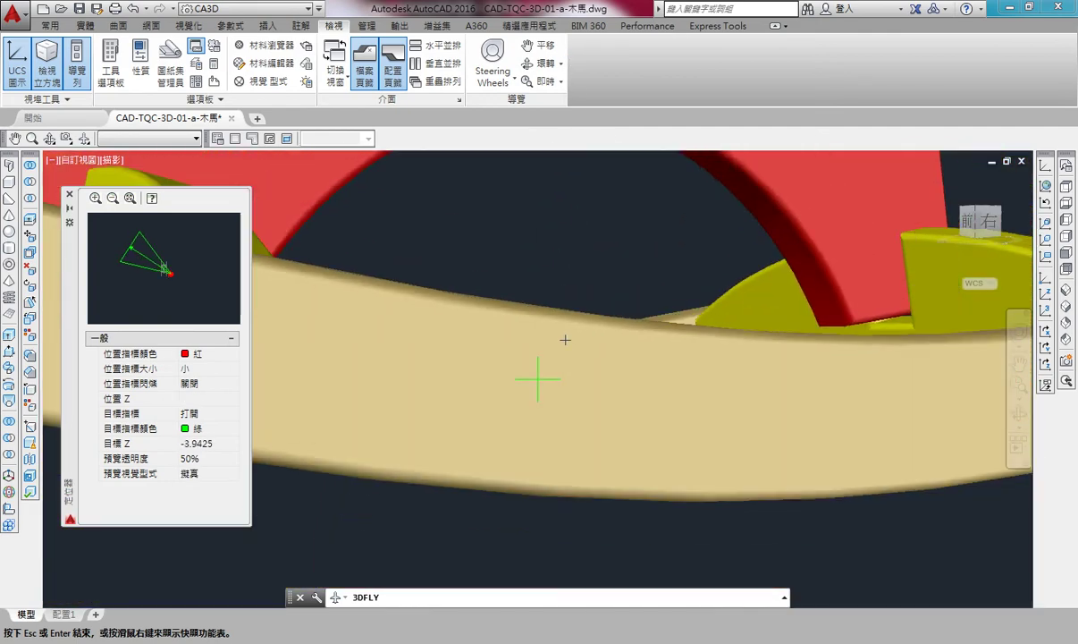
key("Down")
key("Down")
key("Down")
key("Down")
key("Down")
key("Down")
key("Down")
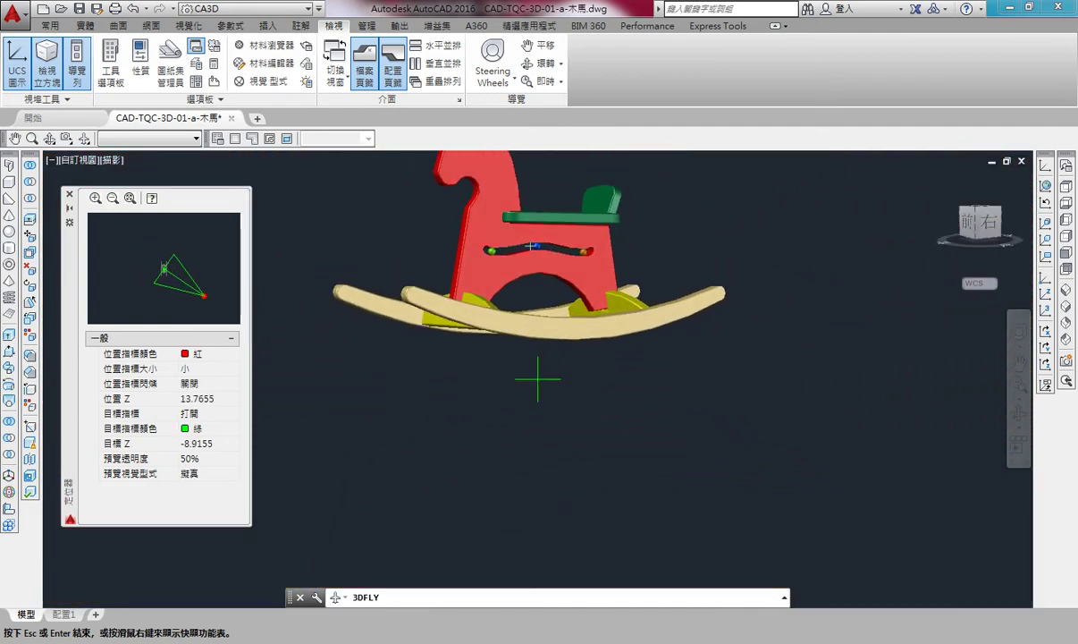
mouse_move(537, 379)
left_mouse_down()
mouse_move(528, 170)
mouse_move(528, 455)
left_mouse_up()
key("Down")
key("Down")
key("Down")
key("Down")
key("Down")
key("Down")
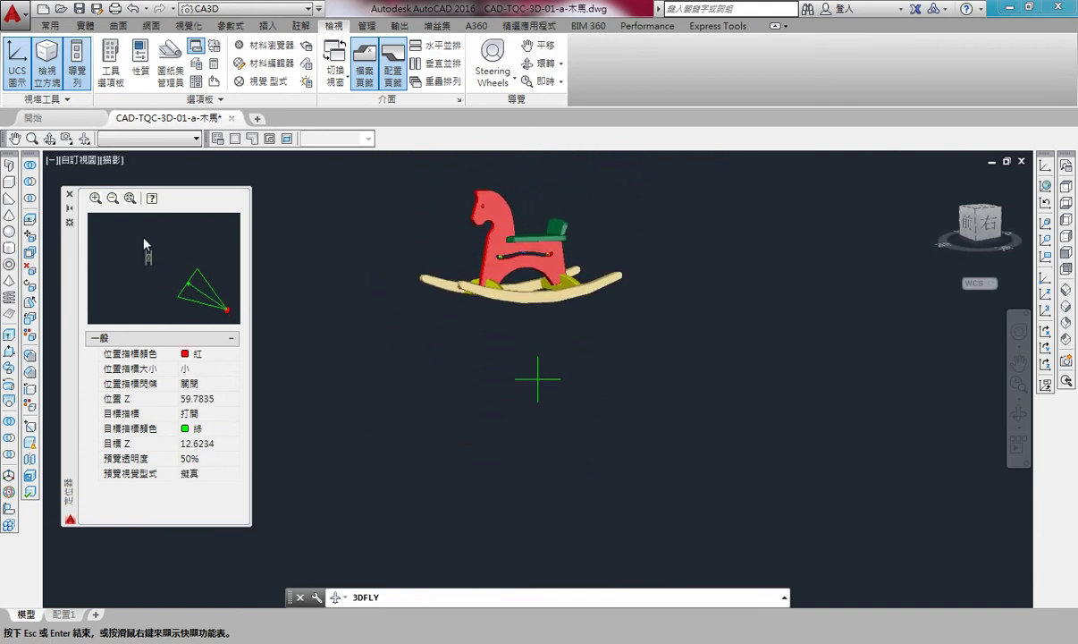
key("Escape")
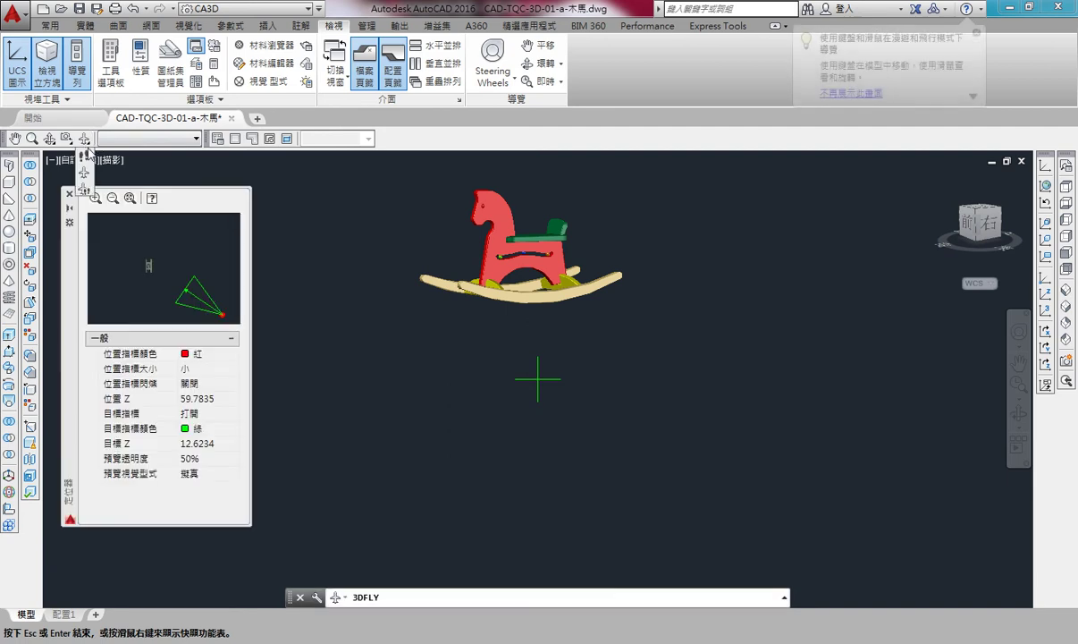
- Switch back to 3DWALK and walk forward toward the horse, then back to see the whole model
left_click_drag(85, 139, 85, 158)
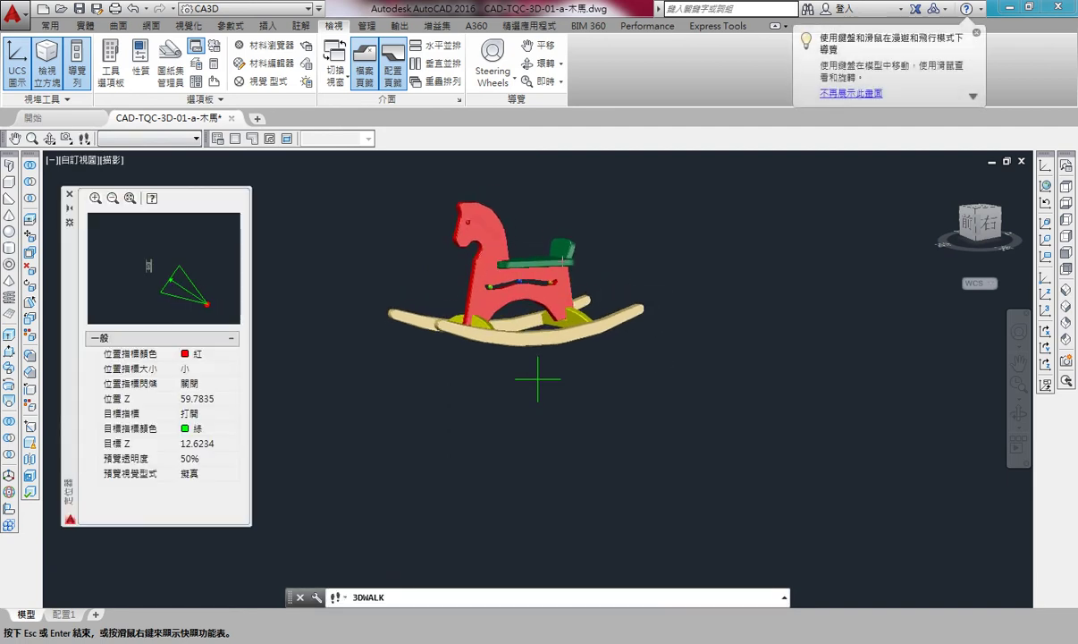
key("Up")
key("Up")
key("Up")
key("Up")
key("Up")
key("Up")
key("Up")
key("Up")
key("Up")
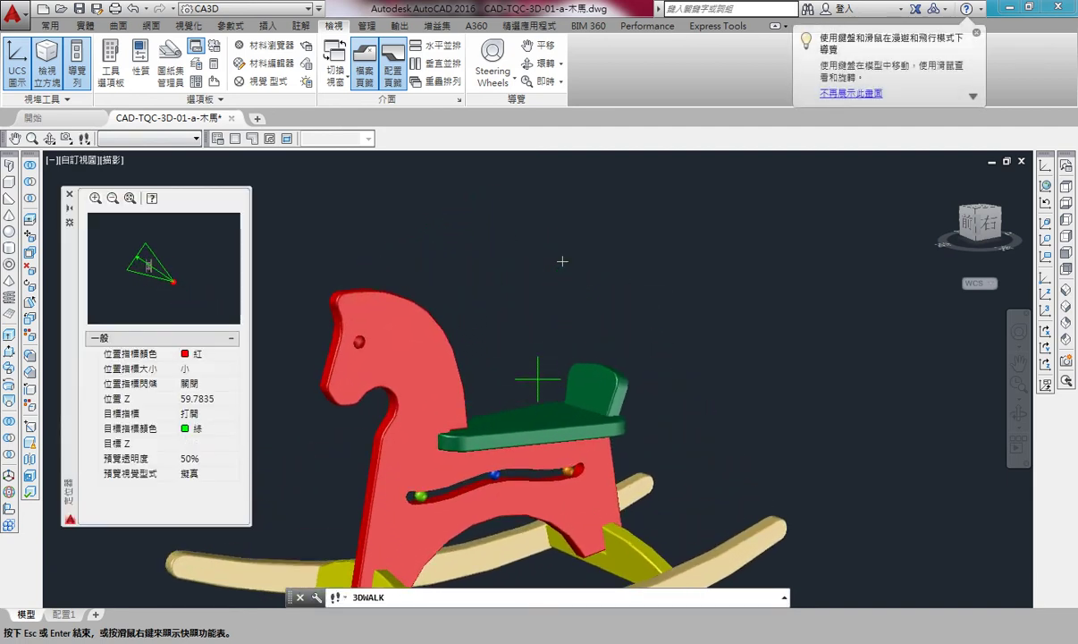
key("Up")
key("Up")
key("Up")
key("Down")
key("Down")
key("Down")
key("Down")
key("Down")
key("Down")
key("Down")
key("Down")
key("Down")
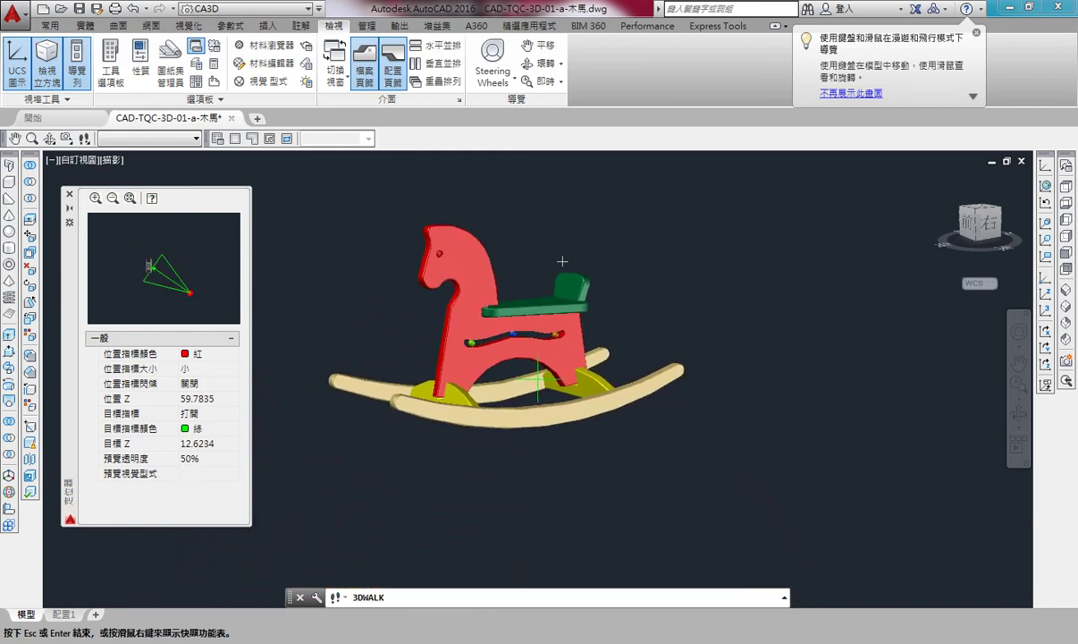
key("Down")
key("Down")
key("Down")
- Step closer and turn the view around until the horse faces the viewer
mouse_move(548, 337)
left_mouse_down()
mouse_move(537, 376)
mouse_move(549, 372)
mouse_move(549, 325)
mouse_move(537, 380)
mouse_move(510, 324)
left_mouse_up()
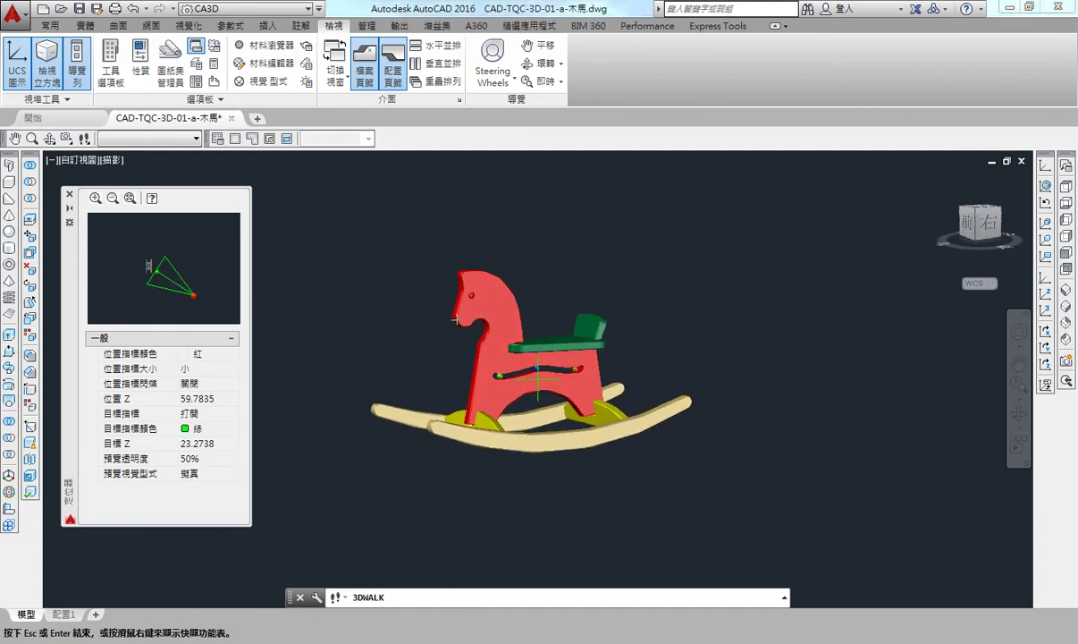
key("Up")
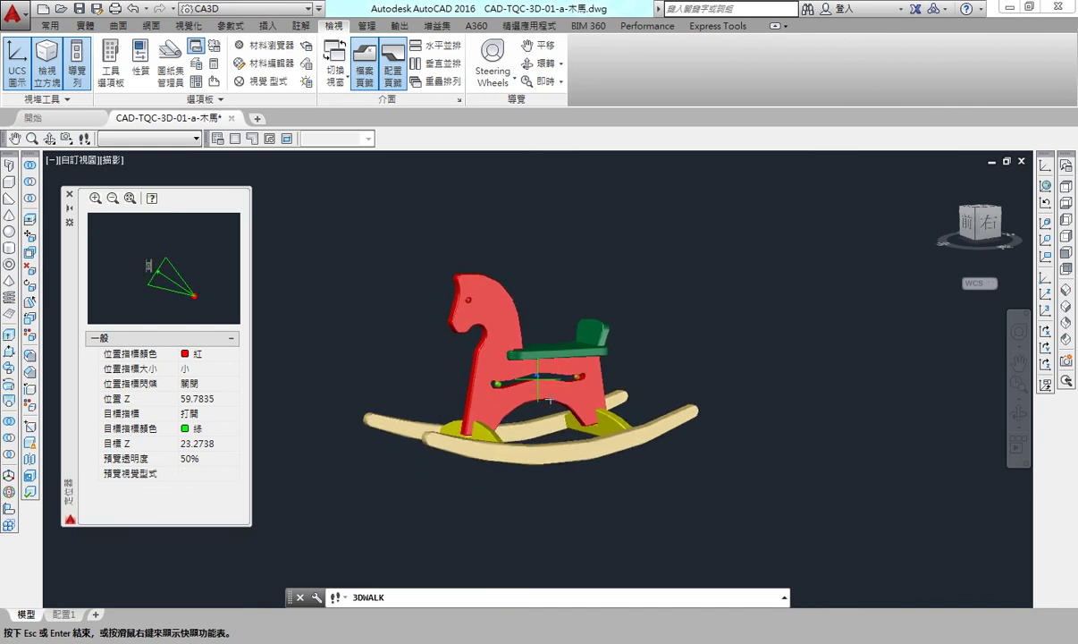
key("Up")
key("Up")
key("Up")
key("Up")
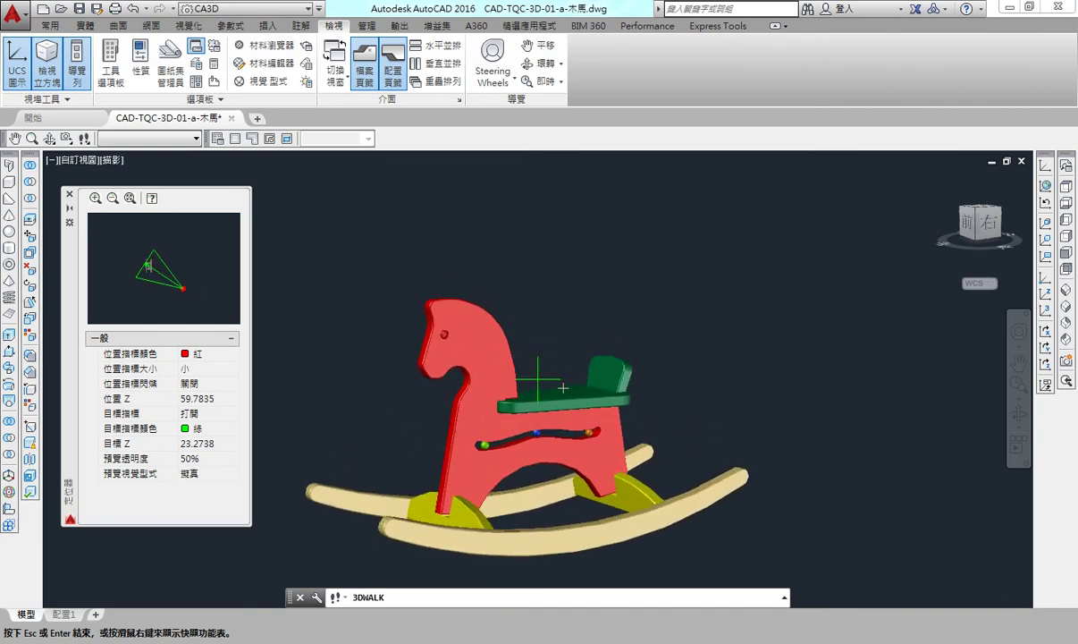
mouse_move(564, 387)
left_mouse_down()
mouse_move(578, 443)
mouse_move(441, 385)
left_mouse_up()
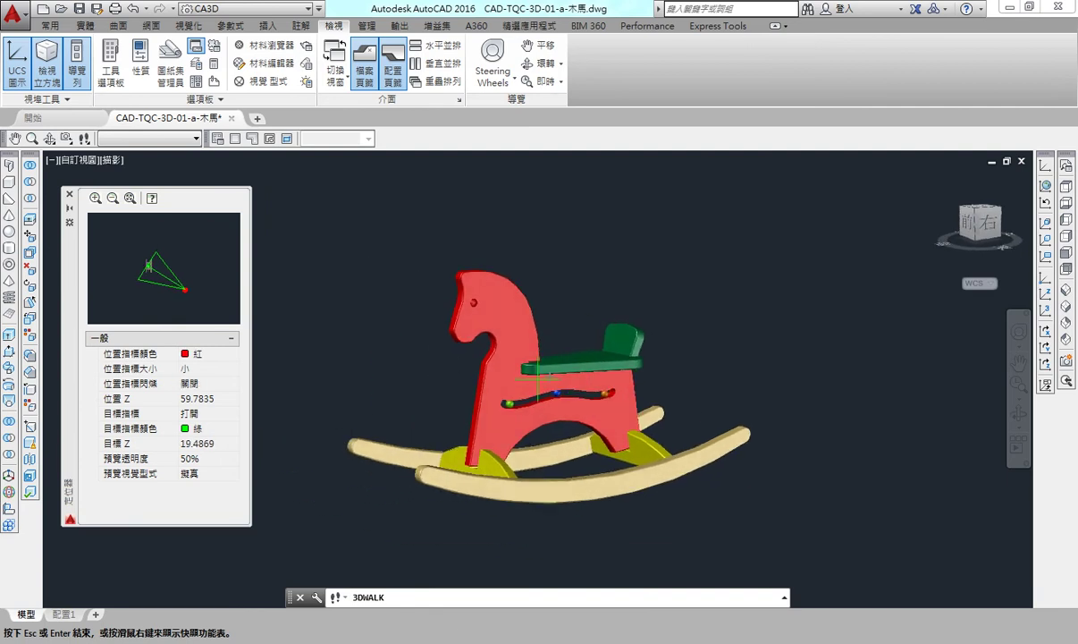
mouse_move(537, 380)
left_mouse_down()
mouse_move(537, 320)
mouse_move(514, 345)
mouse_move(490, 318)
left_mouse_up()
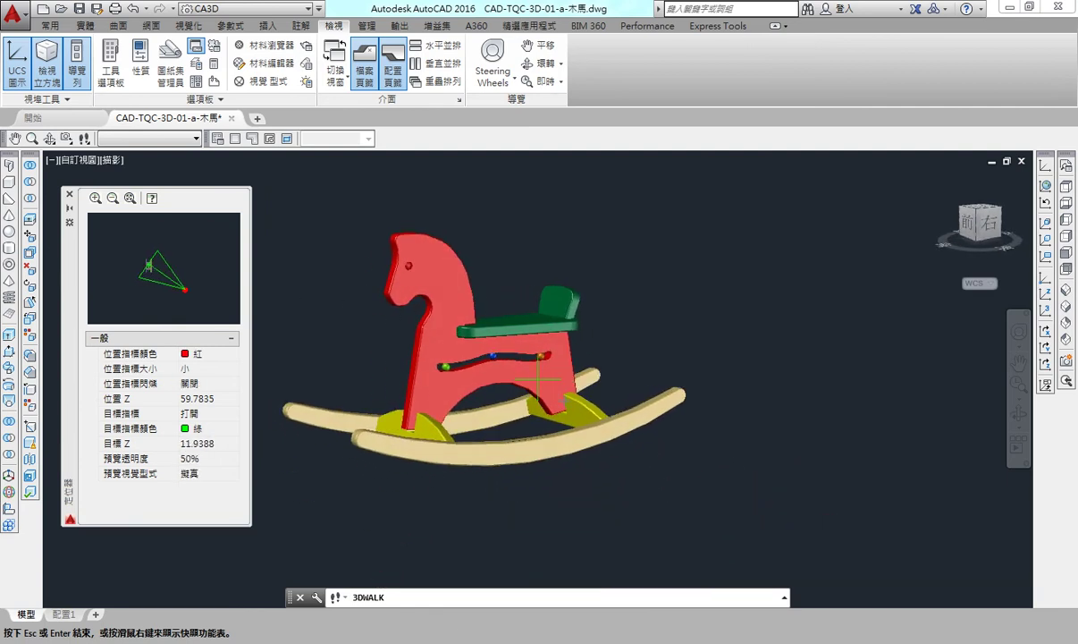
mouse_move(537, 379)
left_mouse_down()
mouse_move(867, 387)
mouse_move(995, 368)
mouse_move(963, 435)
mouse_move(960, 406)
mouse_move(693, 349)
mouse_move(631, 359)
mouse_move(795, 362)
mouse_move(787, 372)
mouse_move(537, 349)
mouse_move(555, 295)
mouse_move(510, 254)
mouse_move(444, 244)
left_mouse_up()
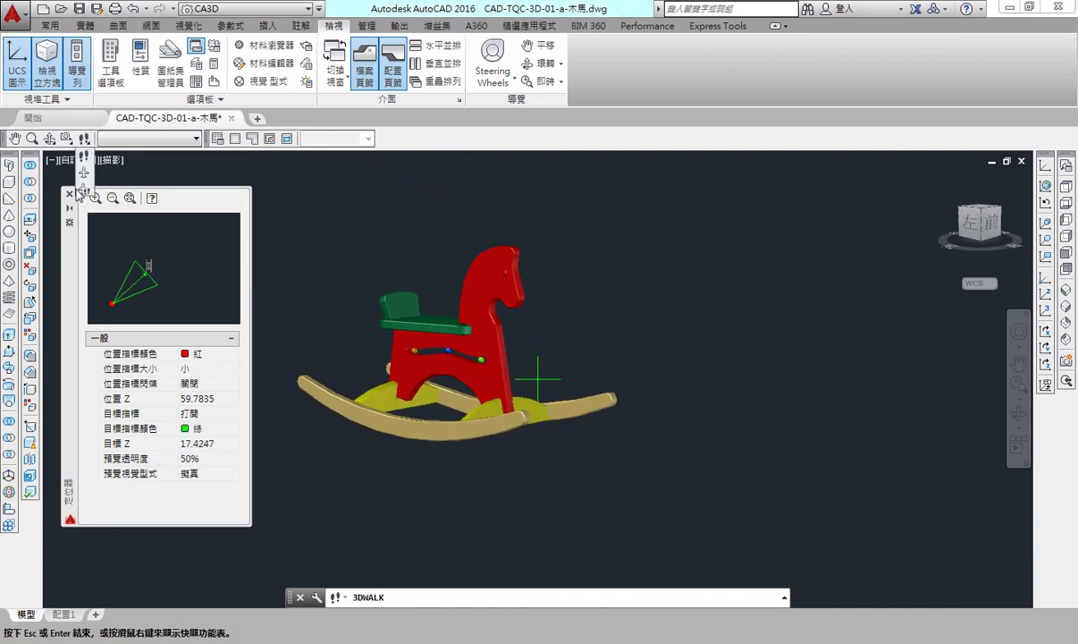
- Check Walk and Fly Settings showing step size 60 and 2 steps per second, then close it
left_click(84, 188)
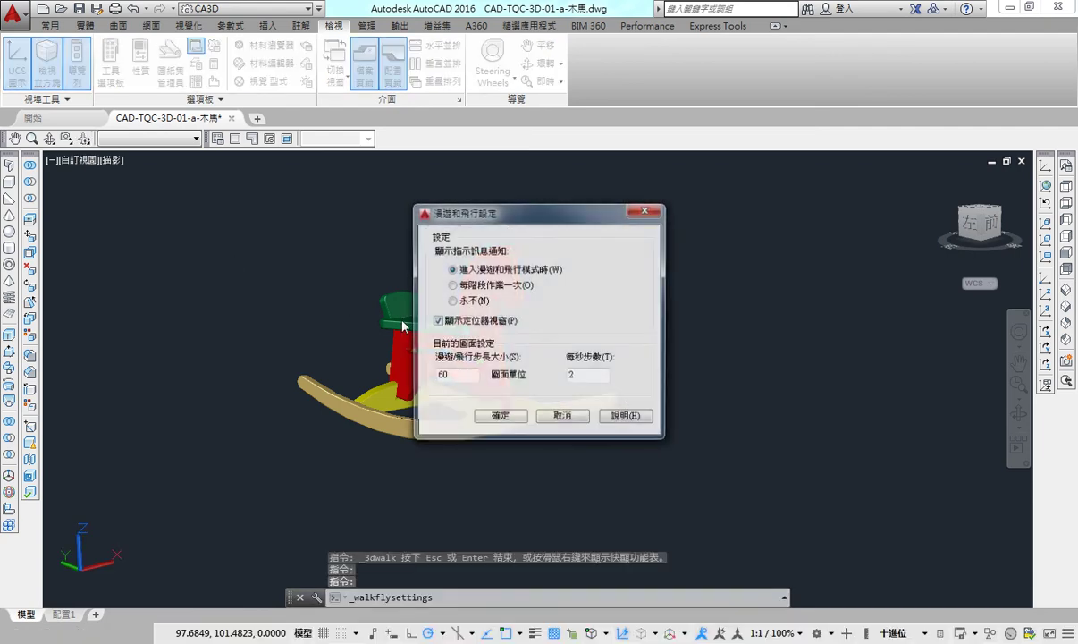
left_click_drag(458, 214, 314, 218)
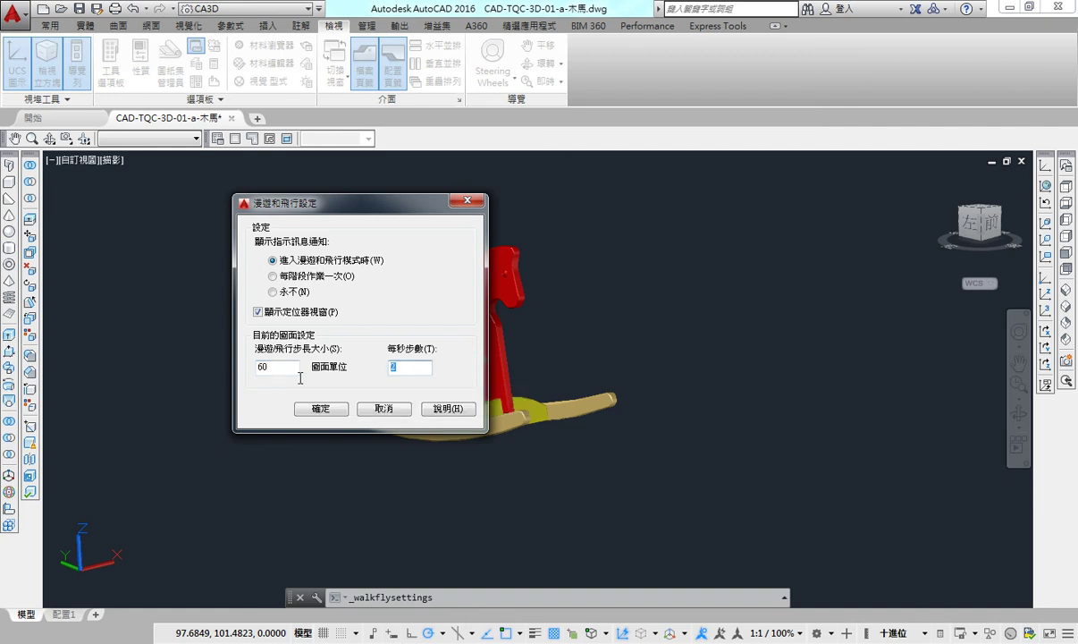
left_click(385, 409)
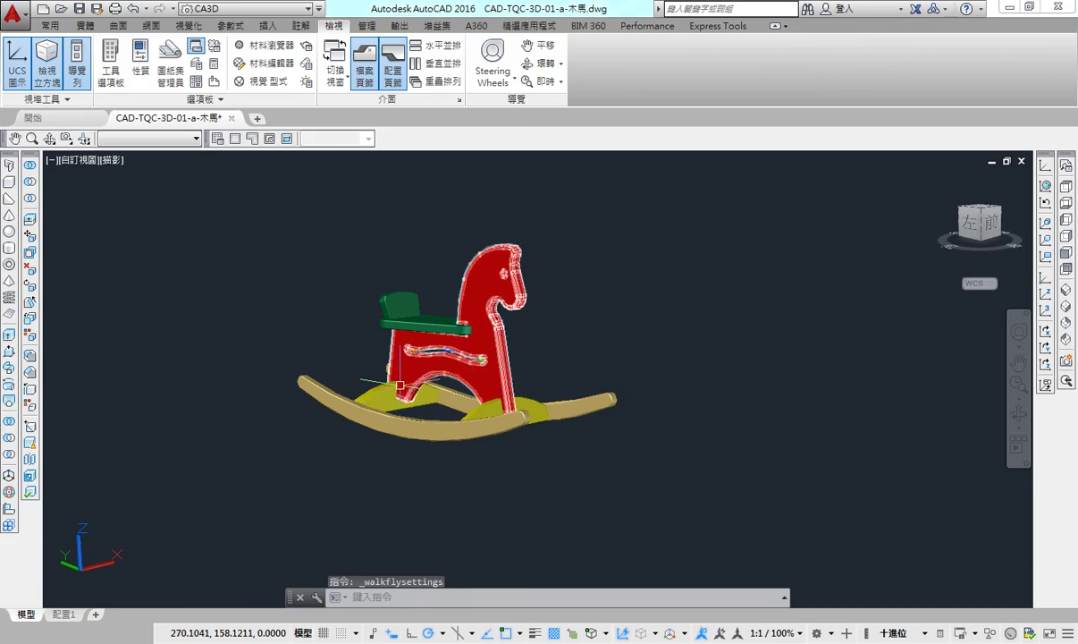